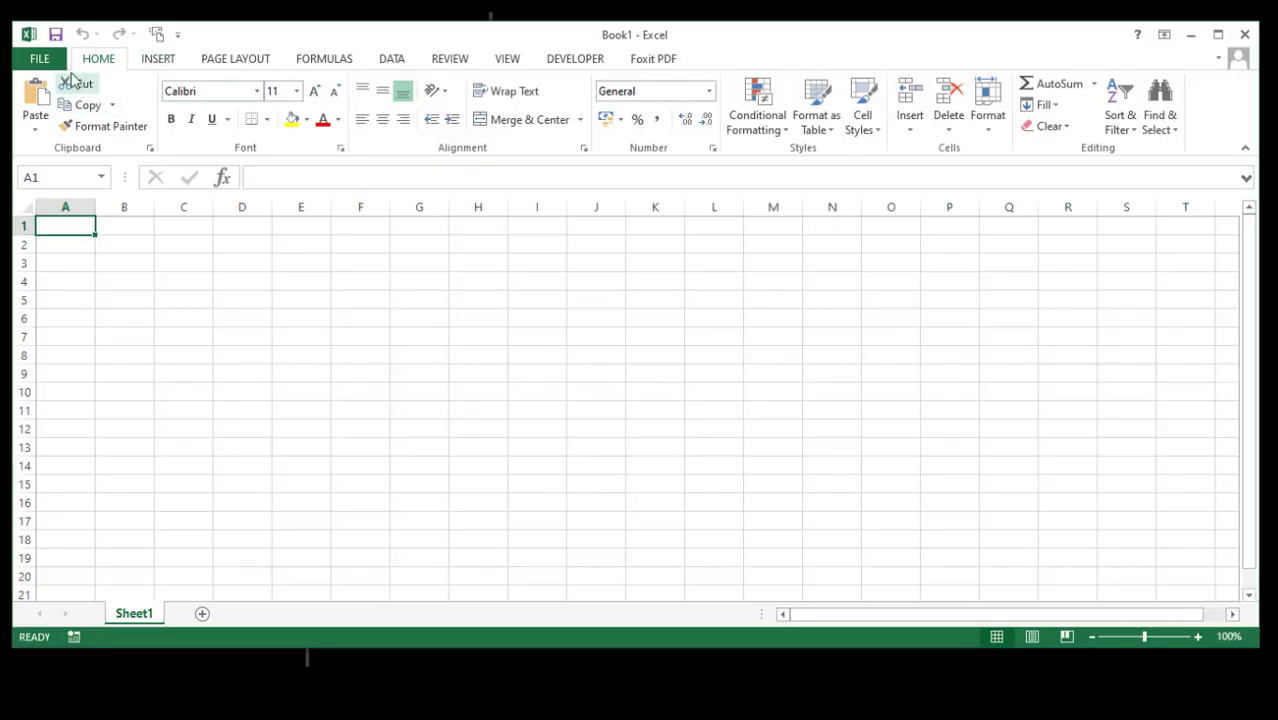
- Browse Excel's Business template results on the New page, then return to the featured templates
left_click(40, 59)
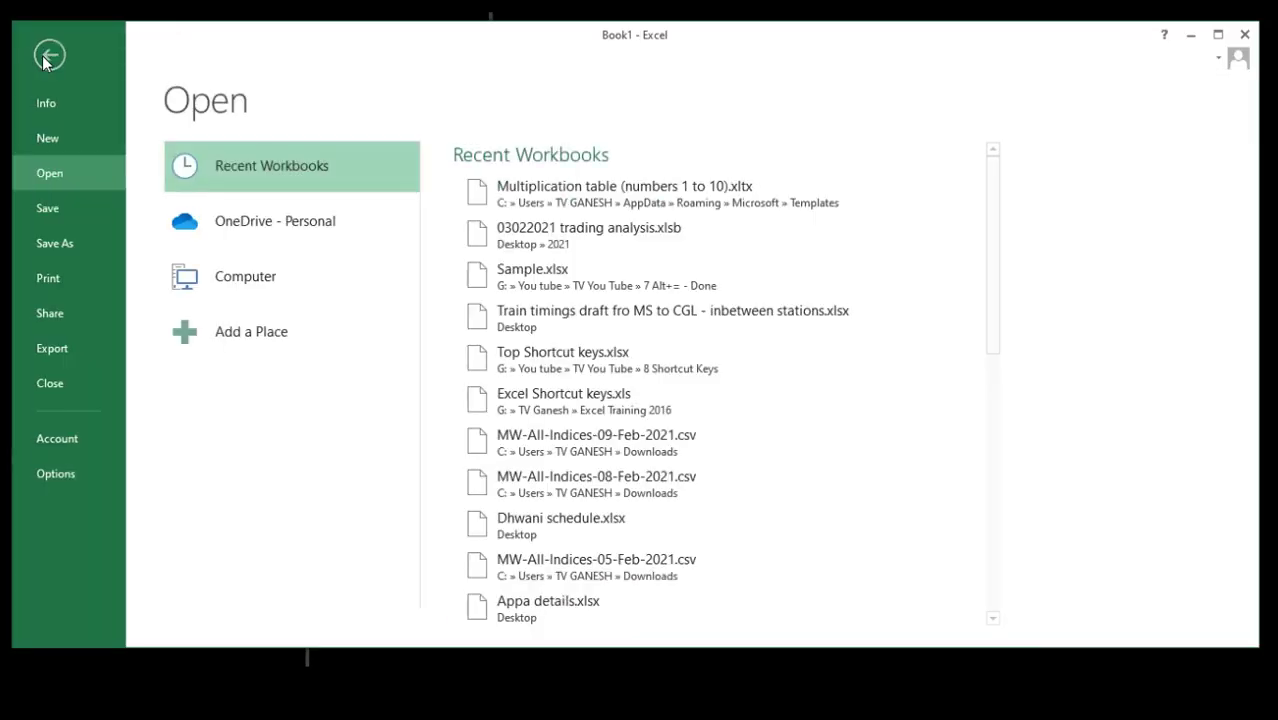
left_click(46, 137)
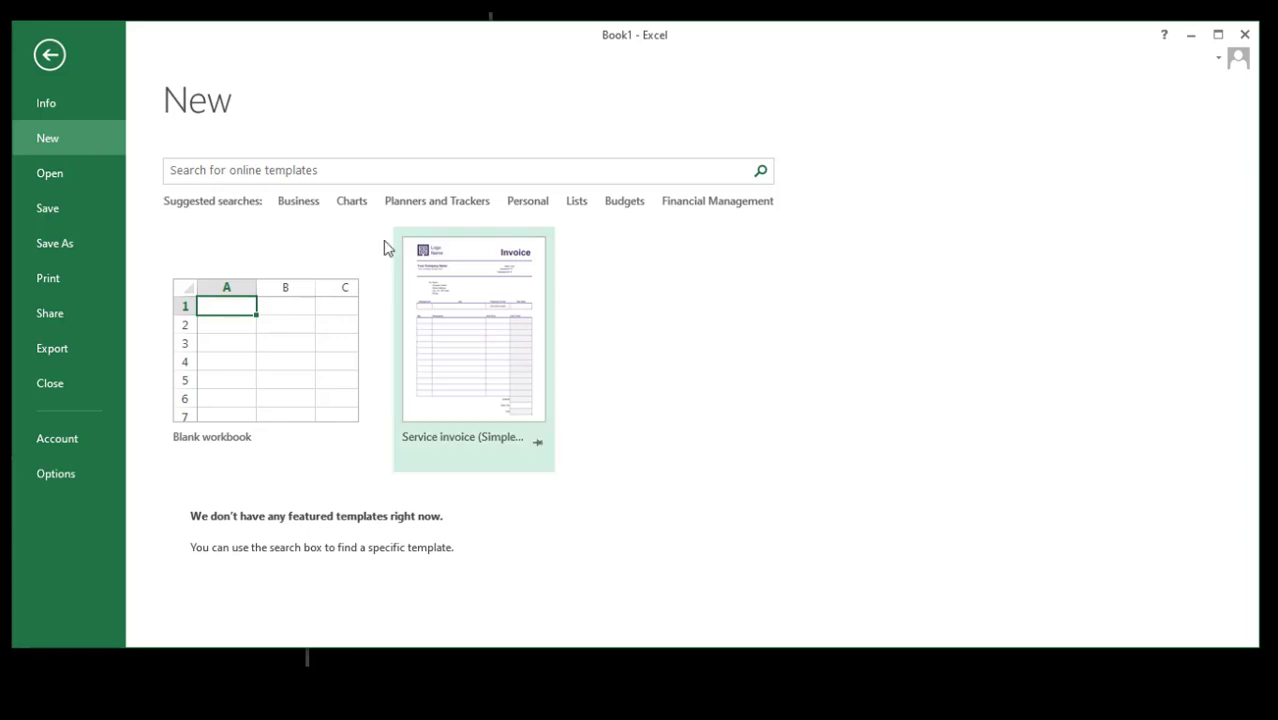
left_click(299, 203)
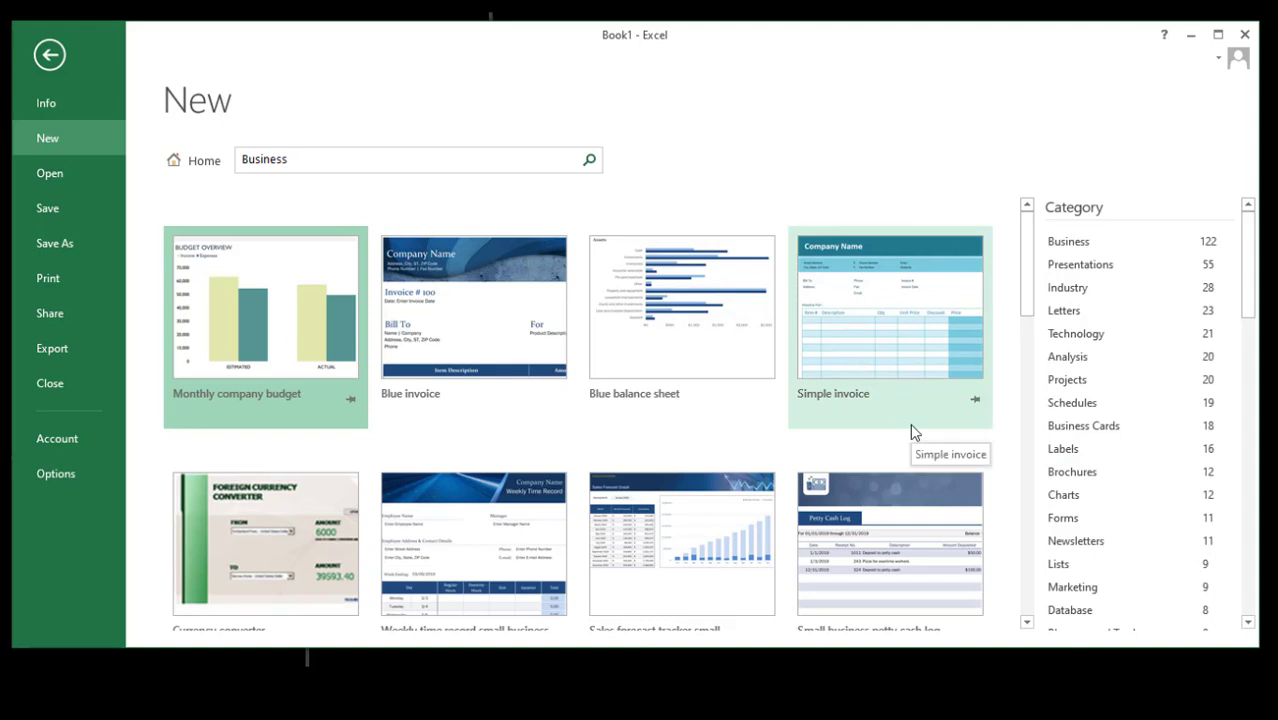
left_click_drag(1028, 305, 1030, 597)
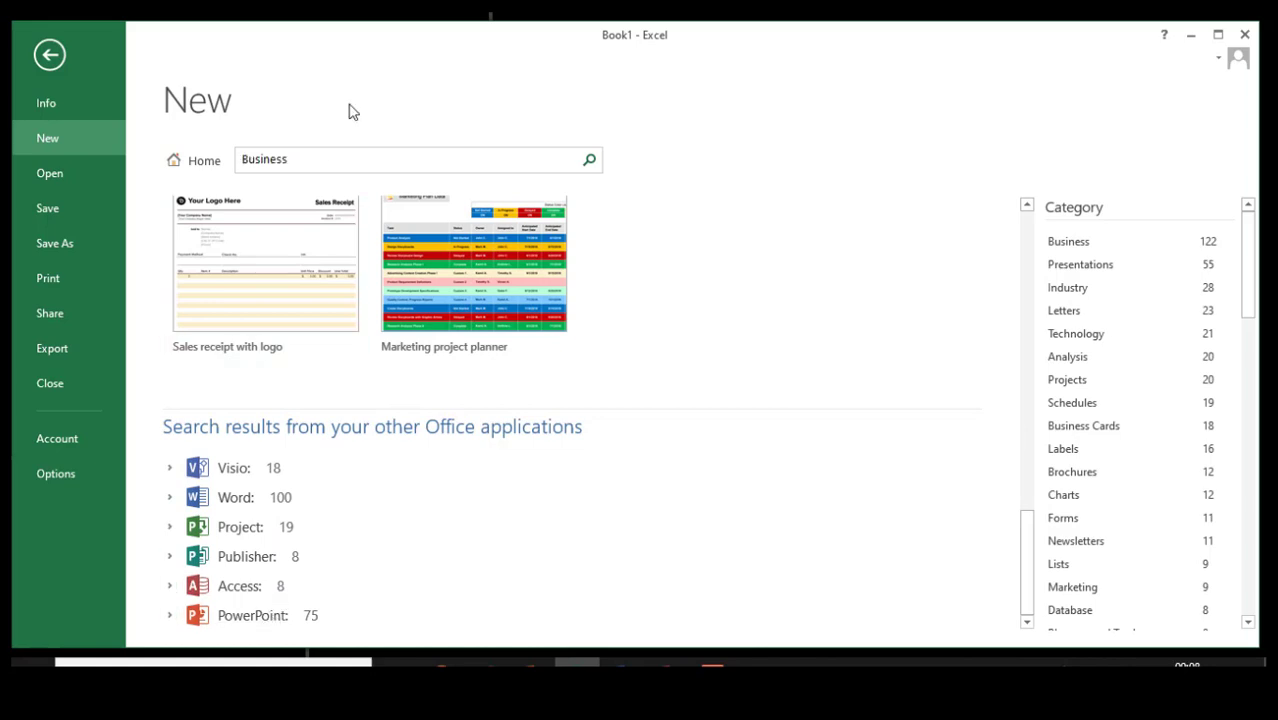
left_click(194, 164)
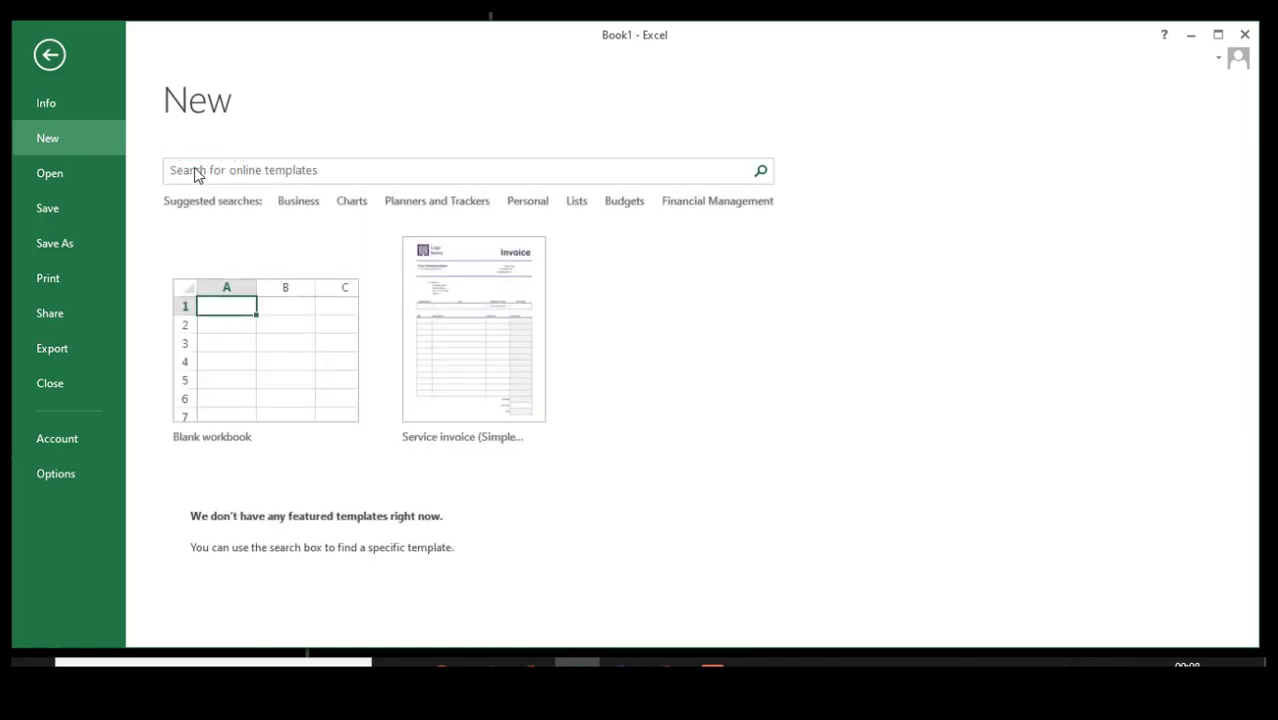
- Search templates for 'Project tracker' and create a workbook from the Project tracker template
left_click(266, 172)
type("Project tracker")
key("Return")
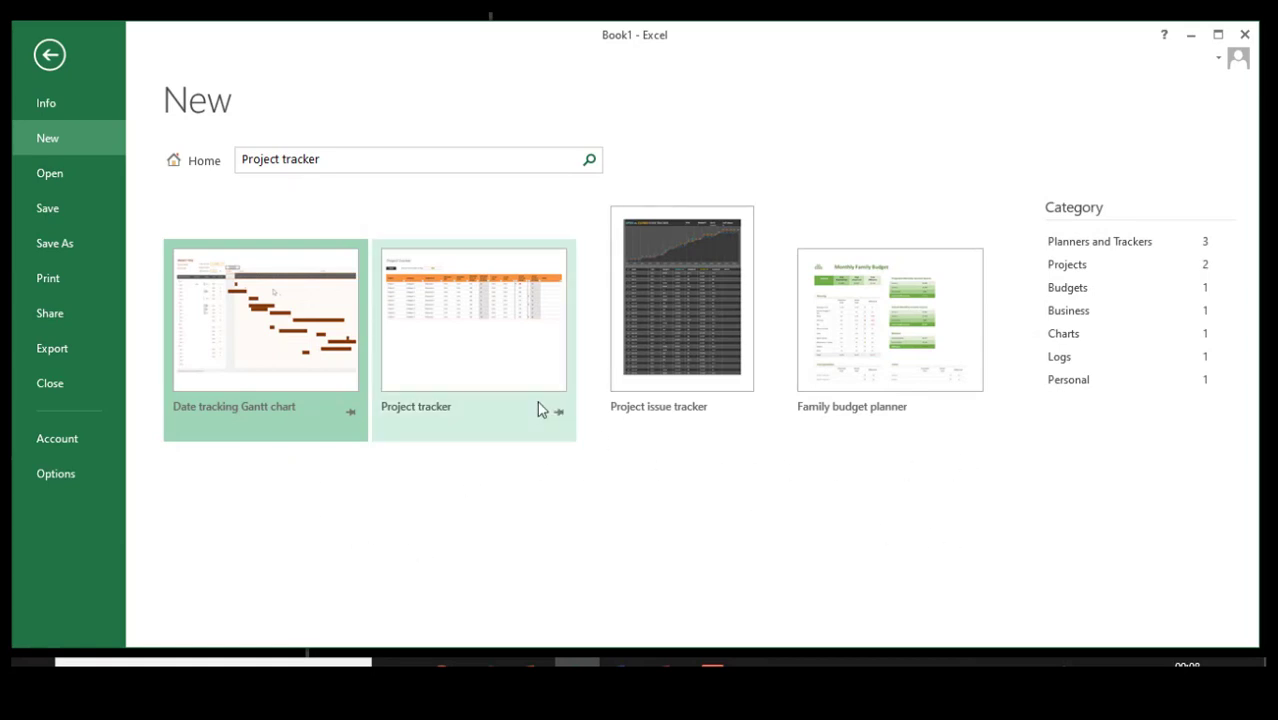
left_click(475, 352)
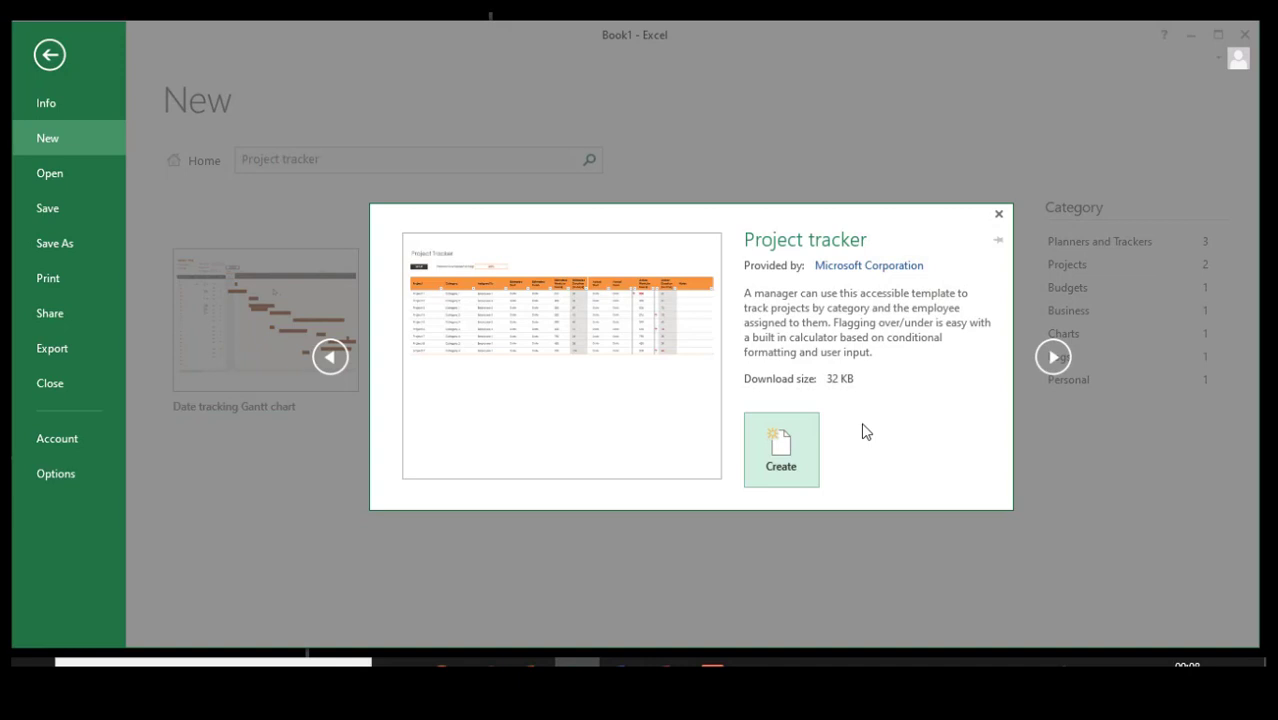
left_click(775, 452)
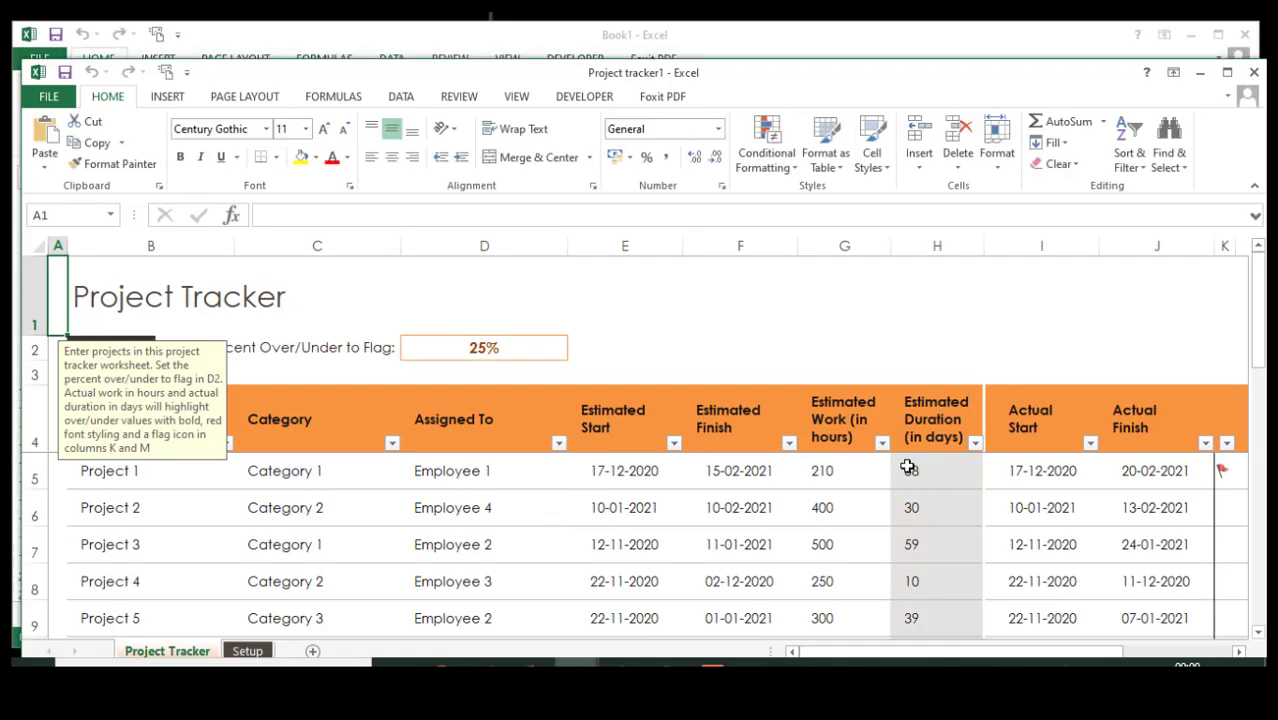
- Select cell C5 and scroll through the new project table
left_click(322, 477)
scroll(542, 510, "down", 5)
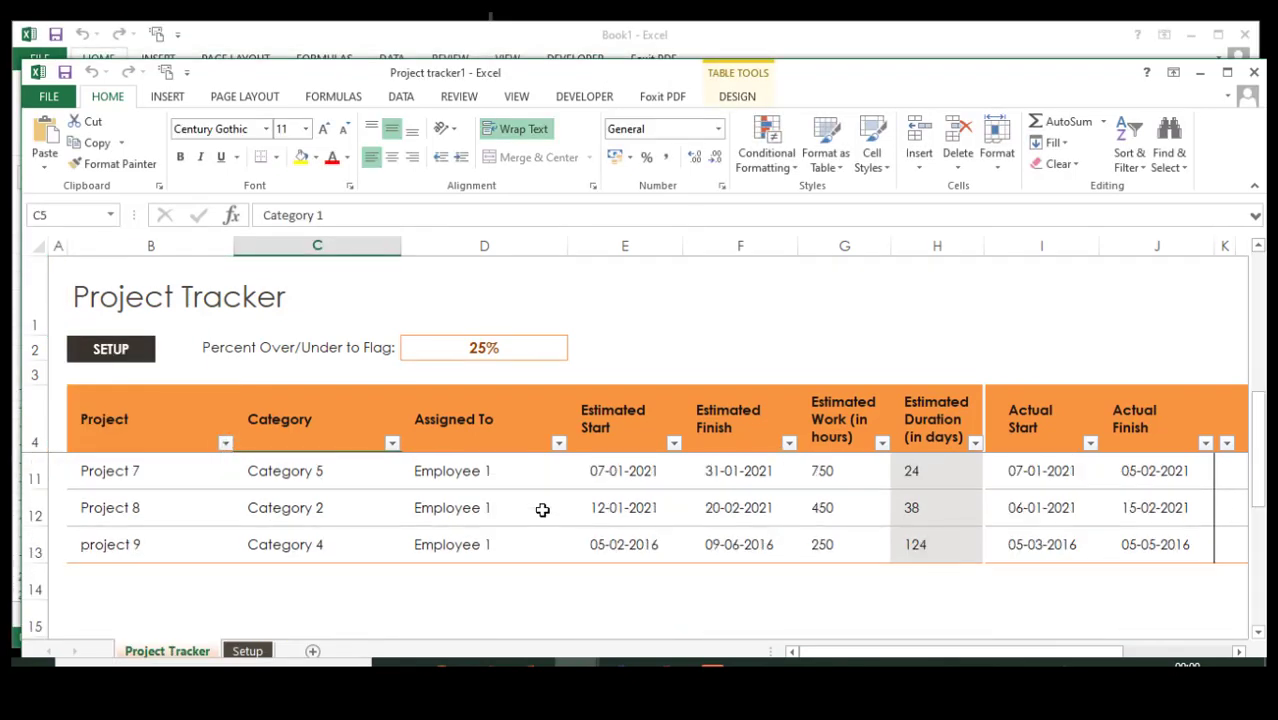
scroll(542, 510, "up", 5)
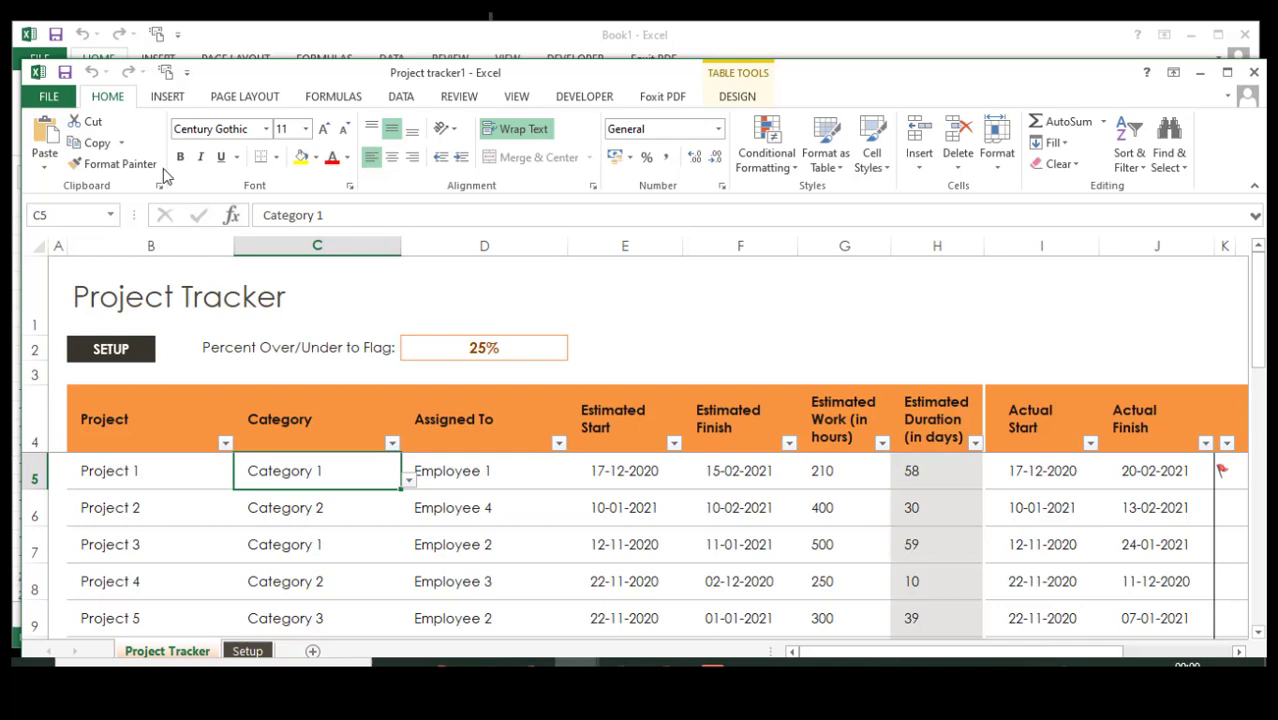
- Browse the Personal template results on Excel's New page
left_click(49, 97)
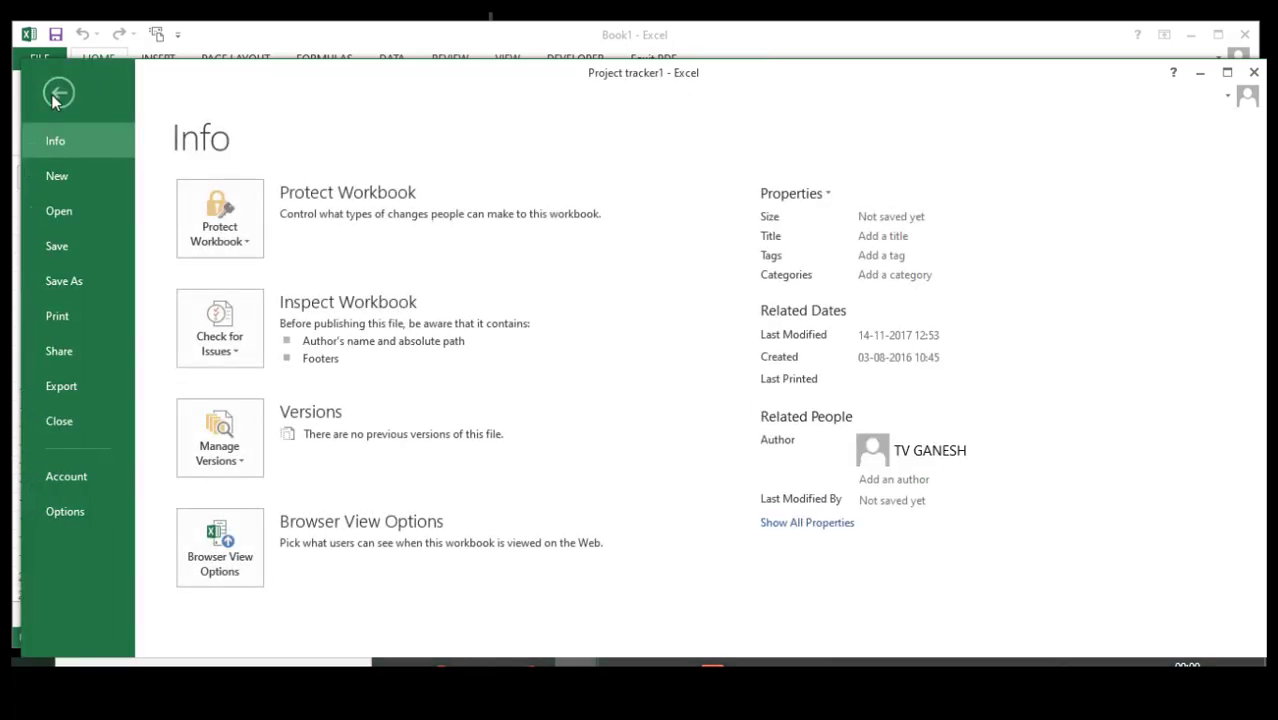
left_click(72, 177)
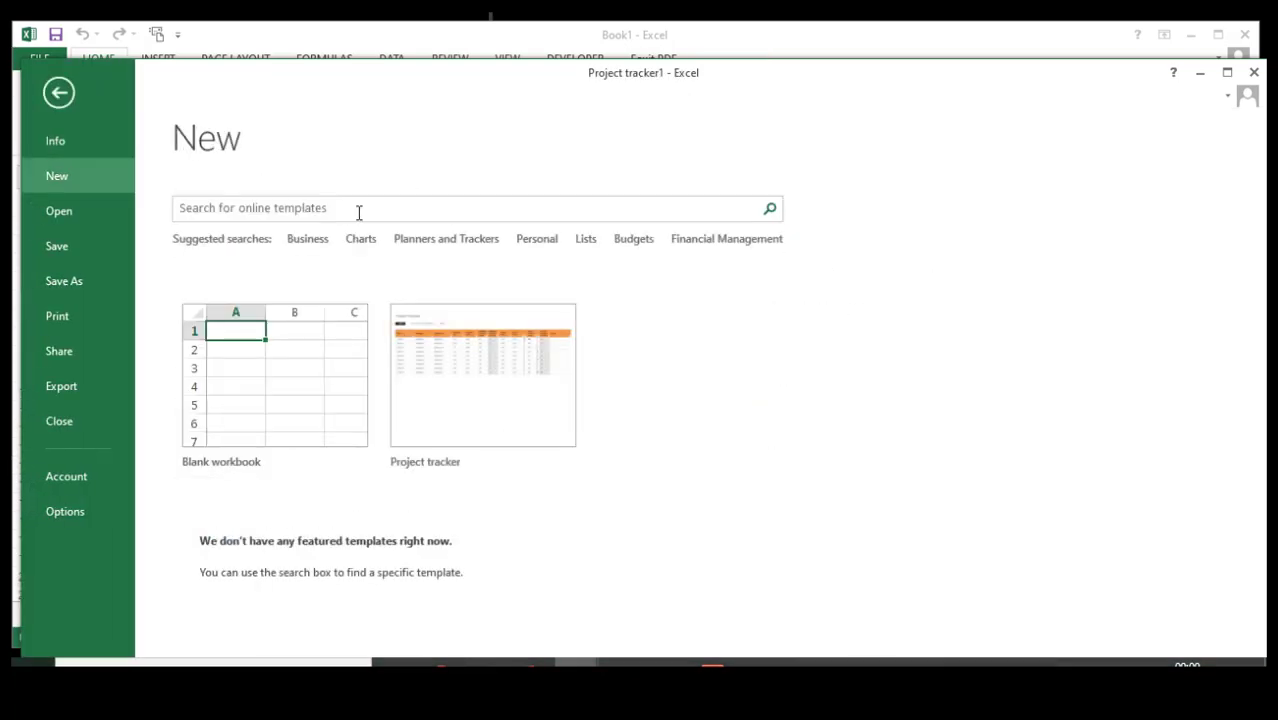
left_click(348, 211)
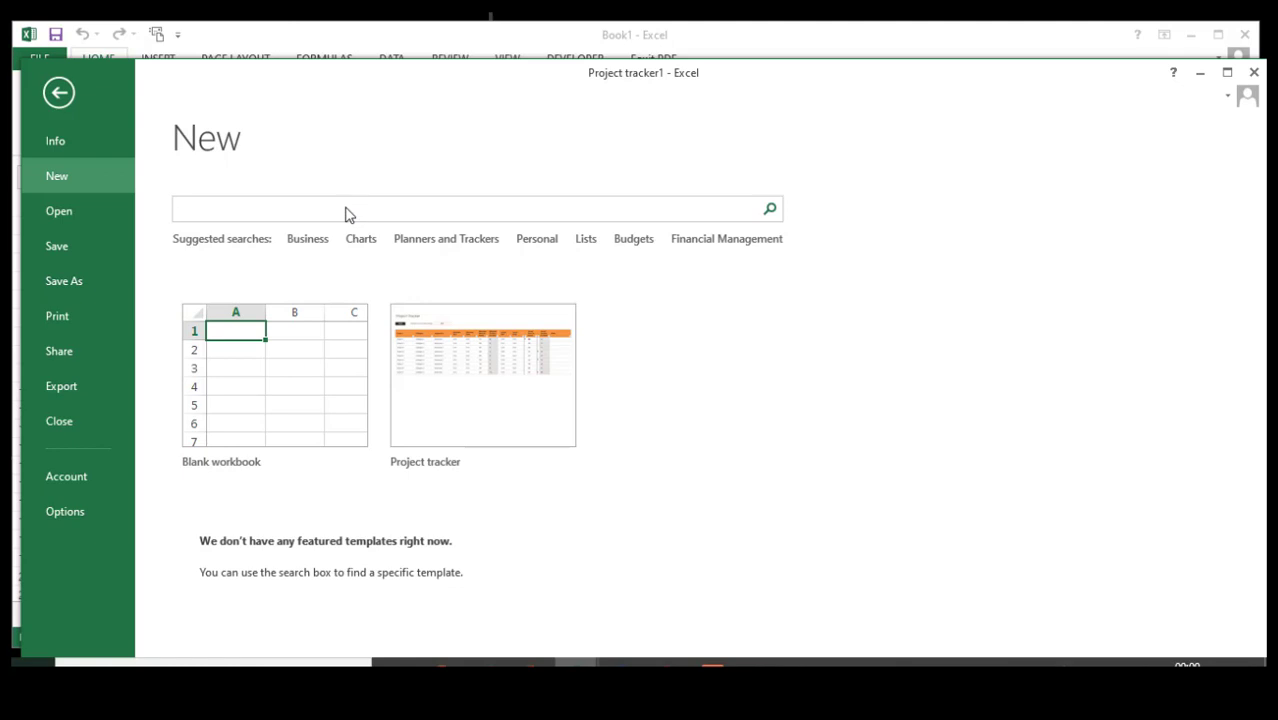
left_click(539, 240)
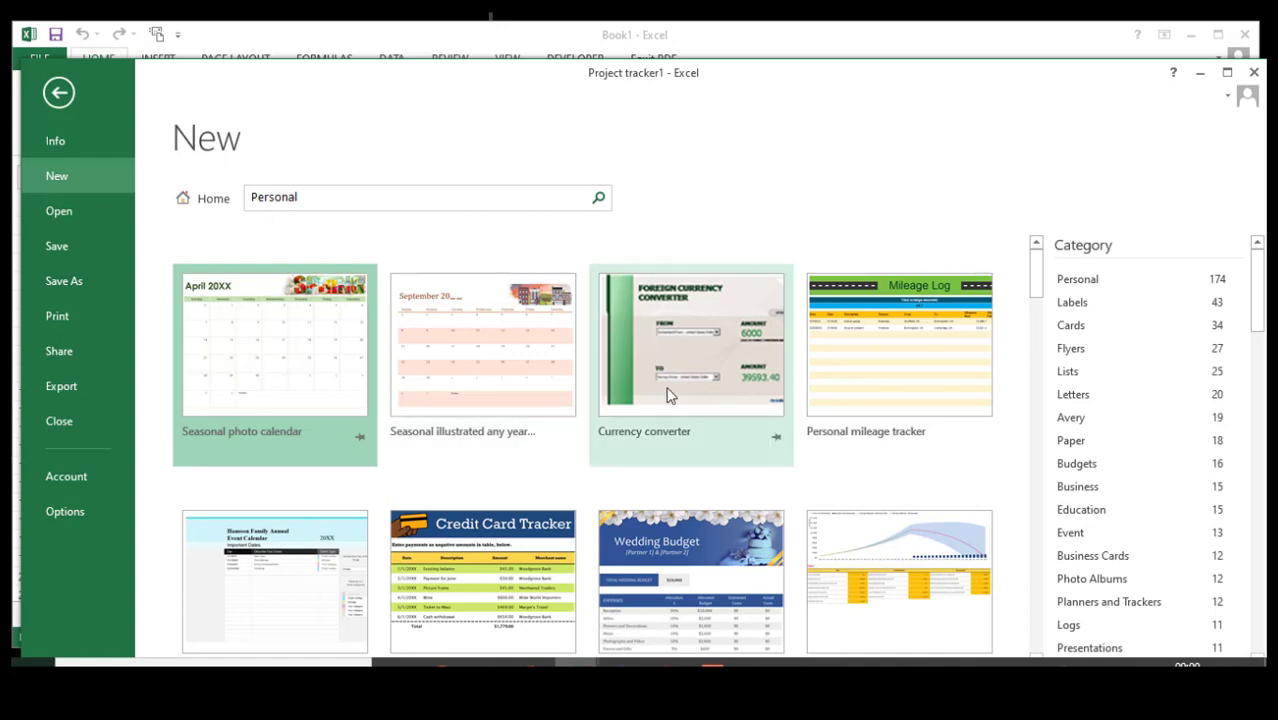
left_click_drag(1036, 292, 1045, 254)
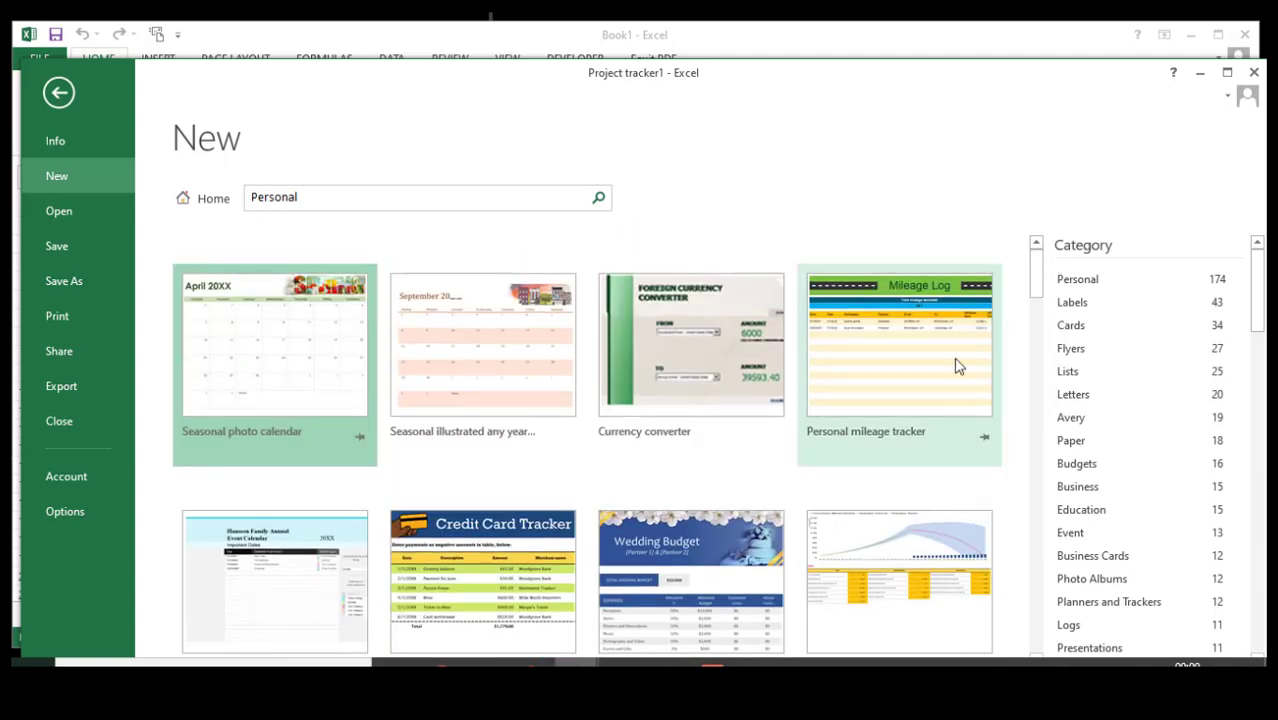
- Search for 'personal expenses' and create a workbook from the Personal budget template
left_click(316, 204)
type("personal")
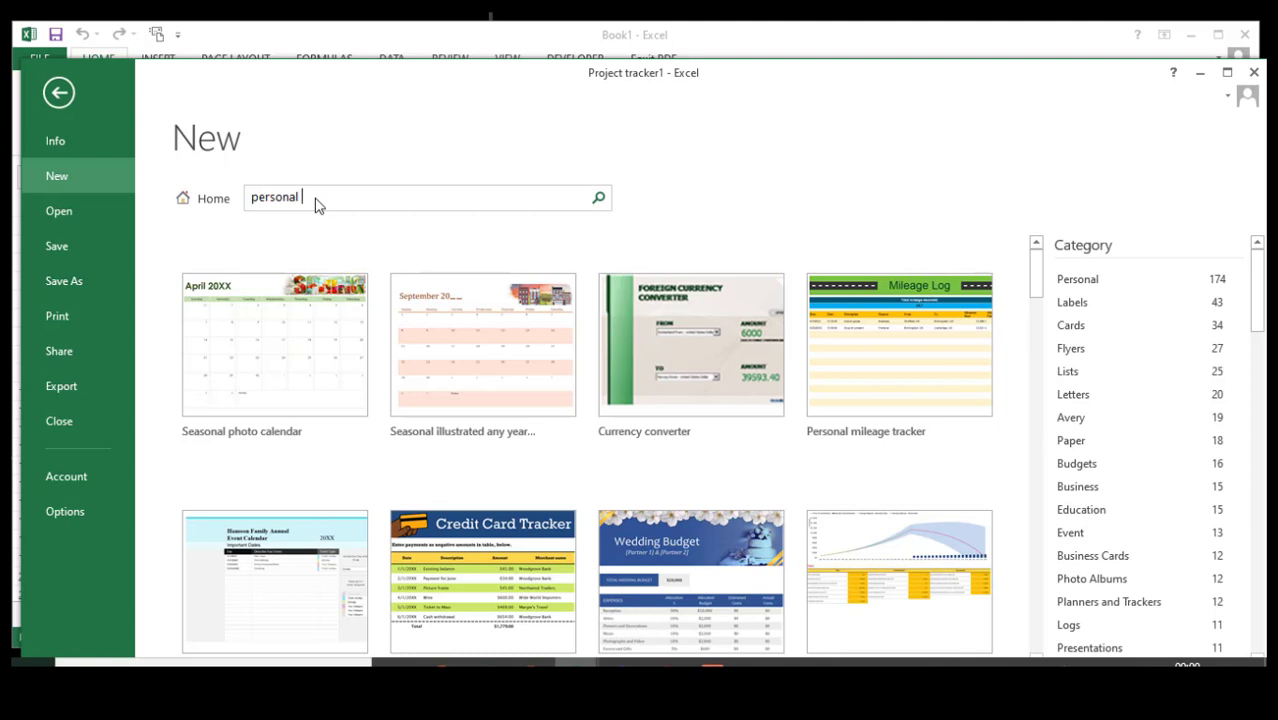
type(" expenses")
key("Return")
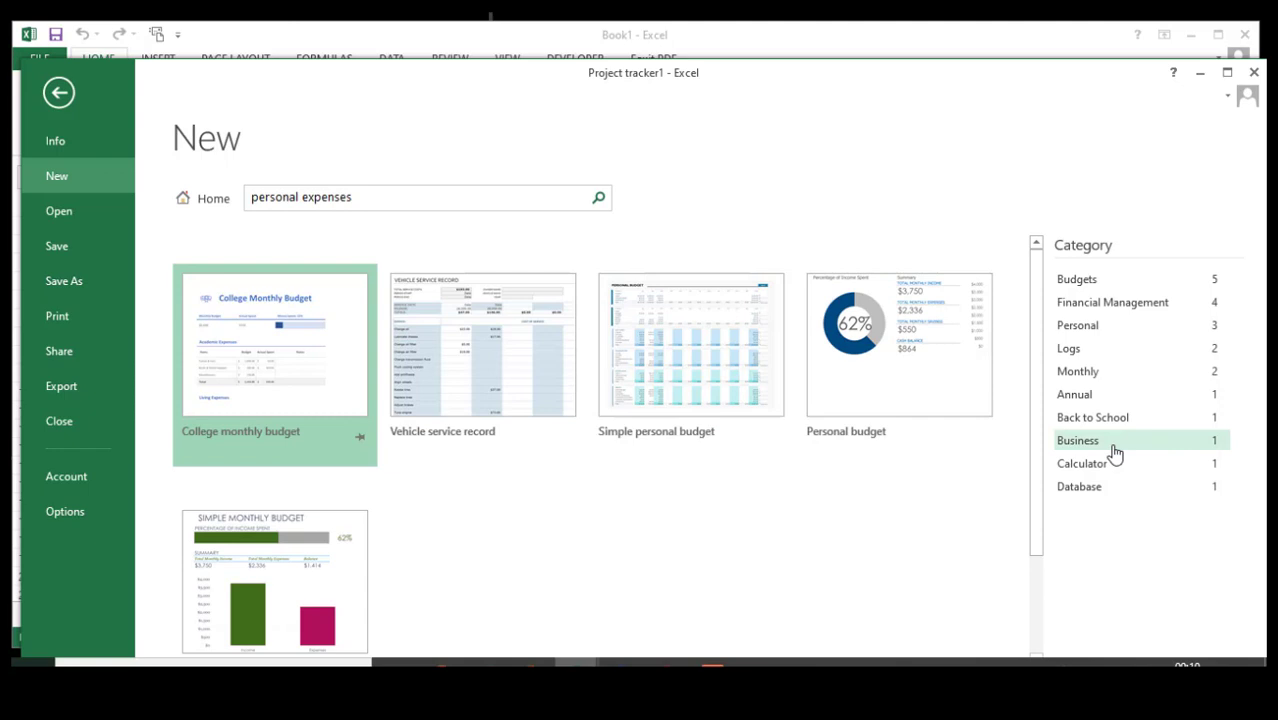
left_click_drag(1033, 462, 1073, 394)
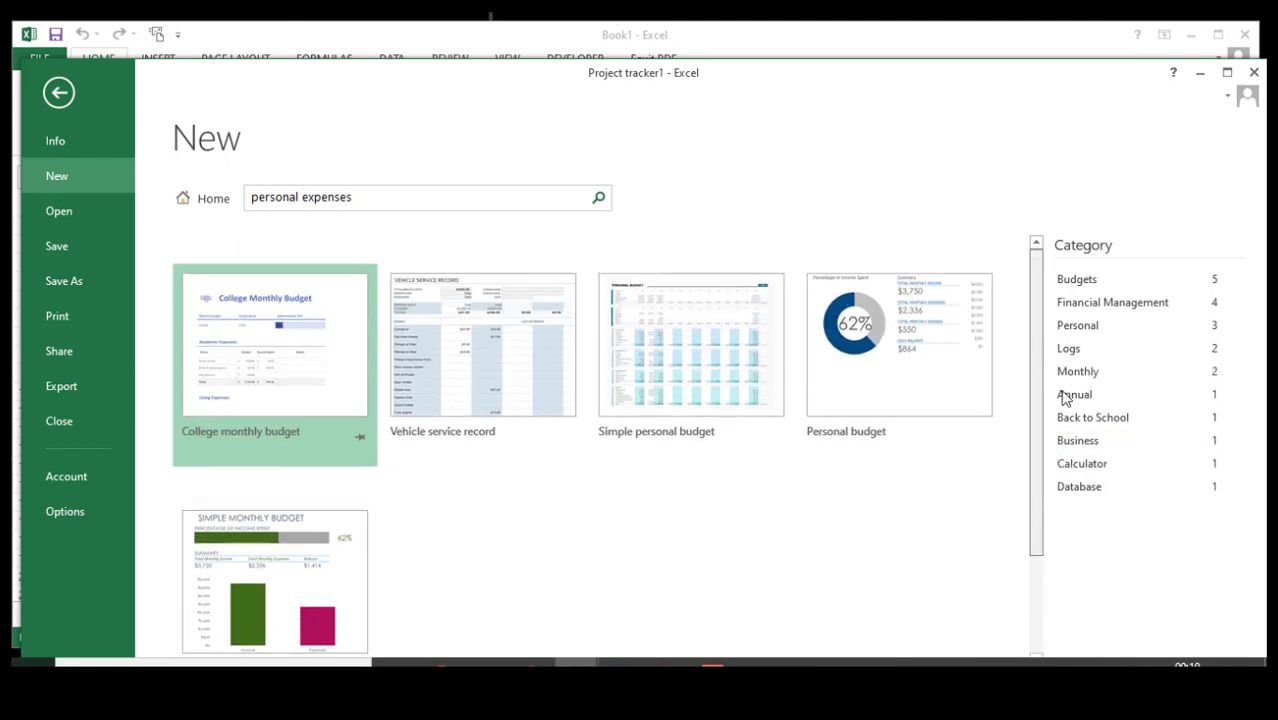
left_click(899, 381)
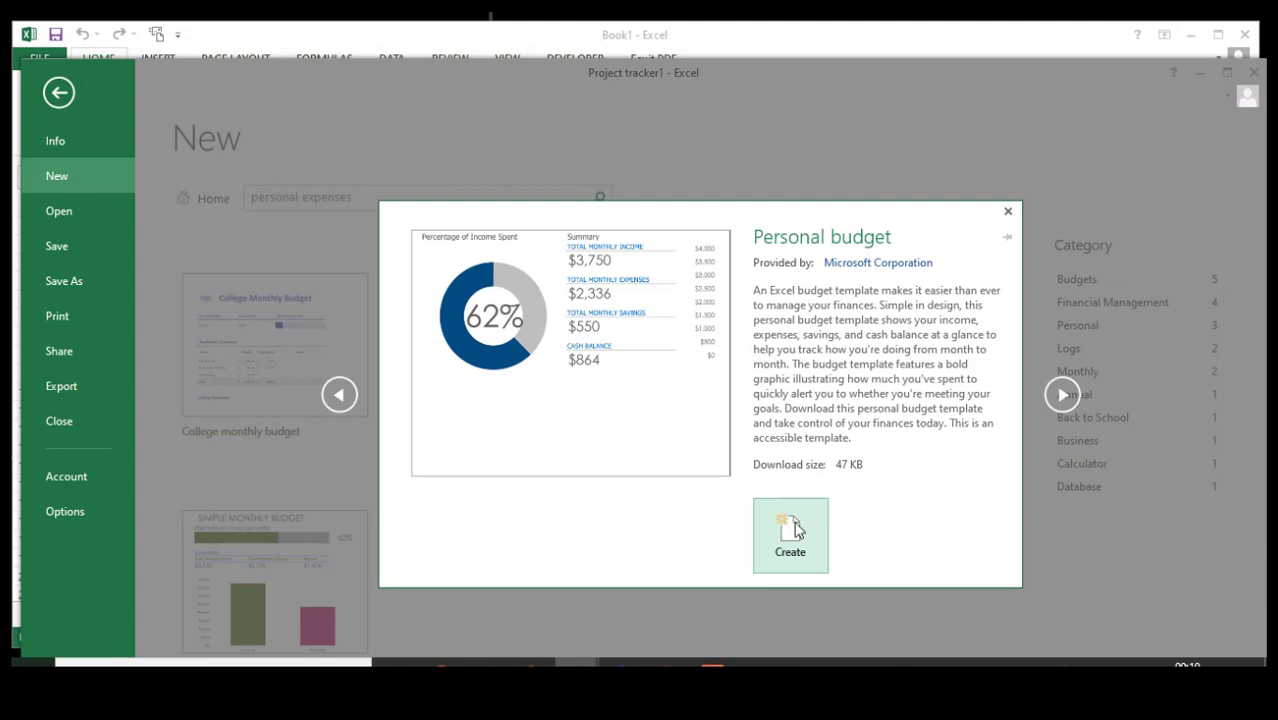
left_click(793, 529)
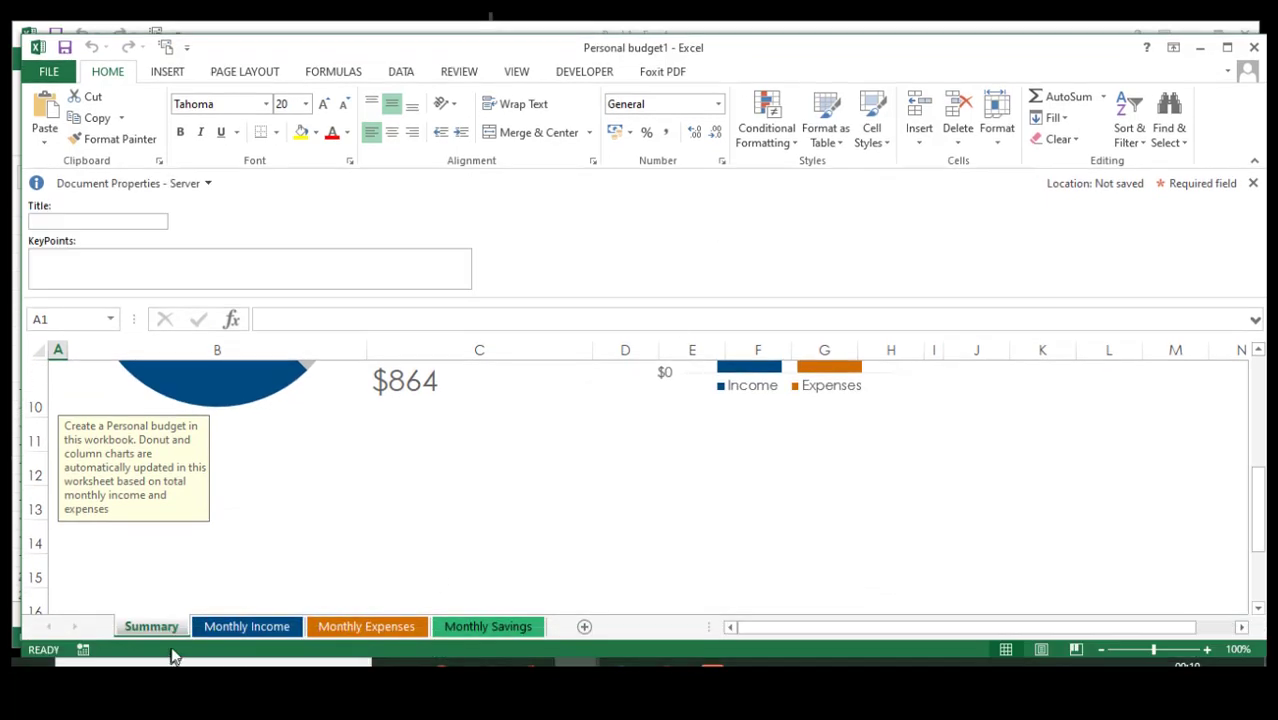
- View the Monthly Income, Expenses and Savings sheets, return to Summary, and close Document Properties
left_click(241, 624)
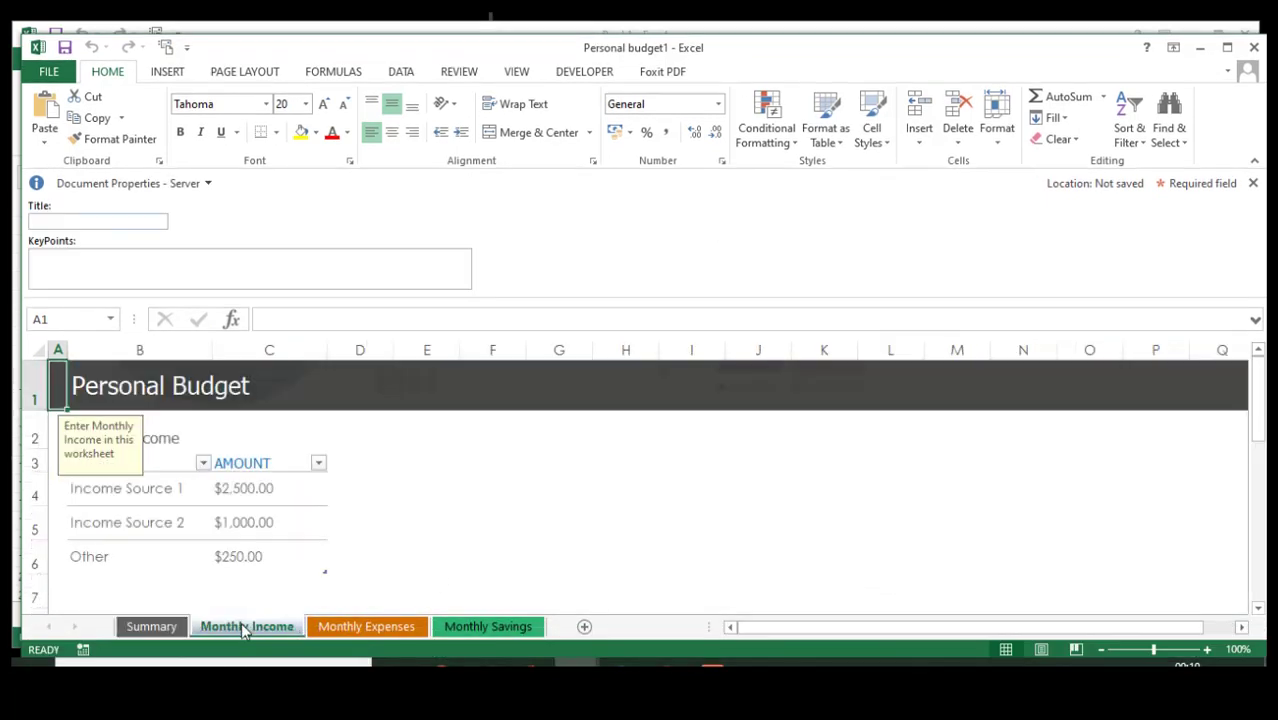
left_click(392, 630)
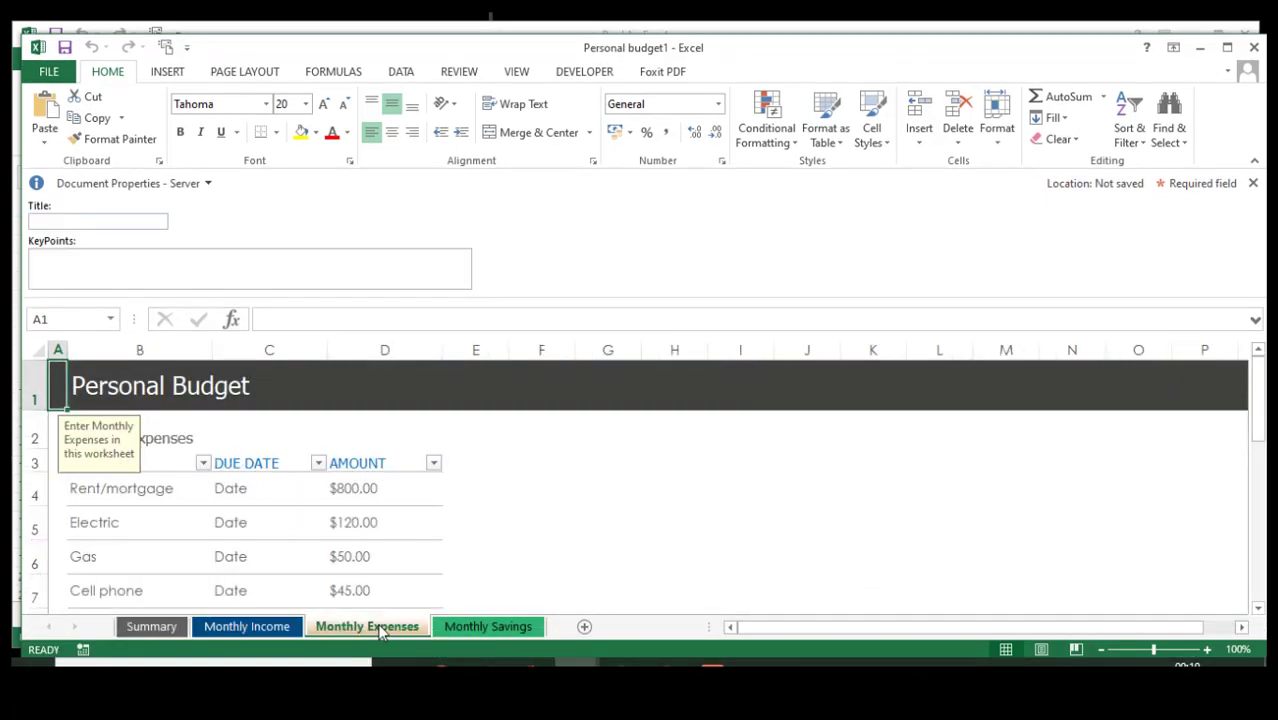
left_click(490, 628)
left_click(150, 628)
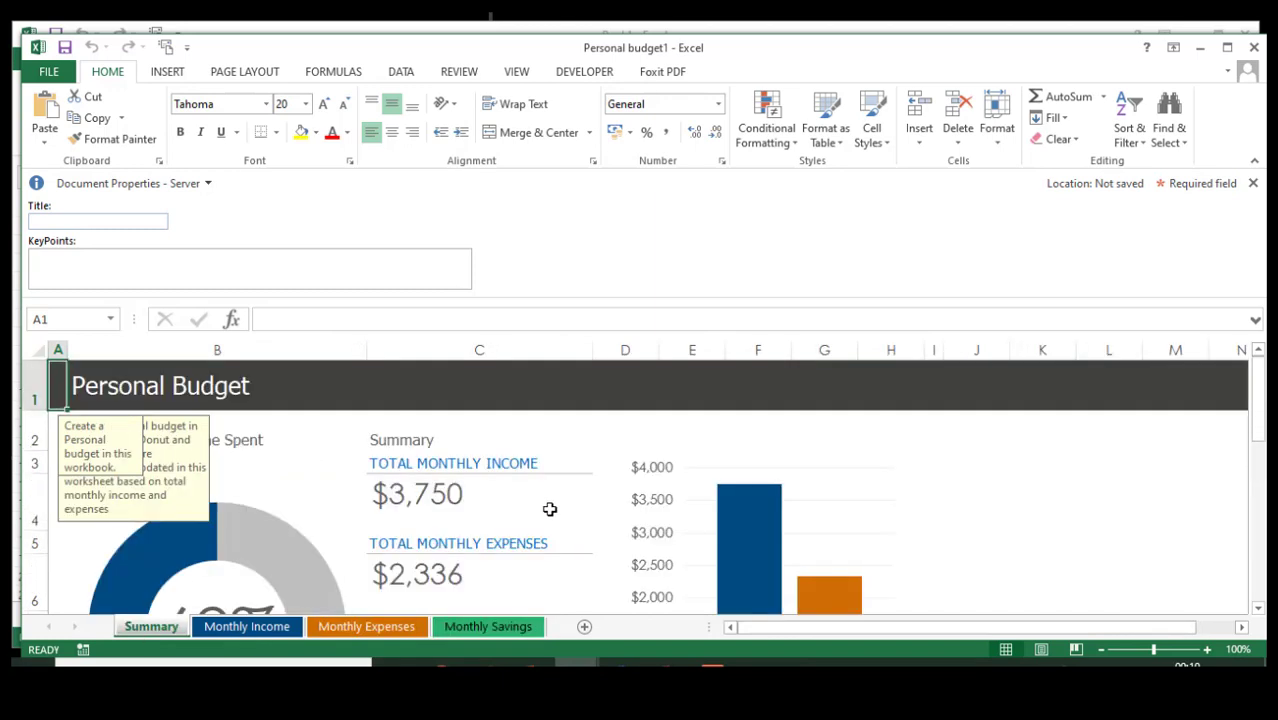
left_click(1253, 183)
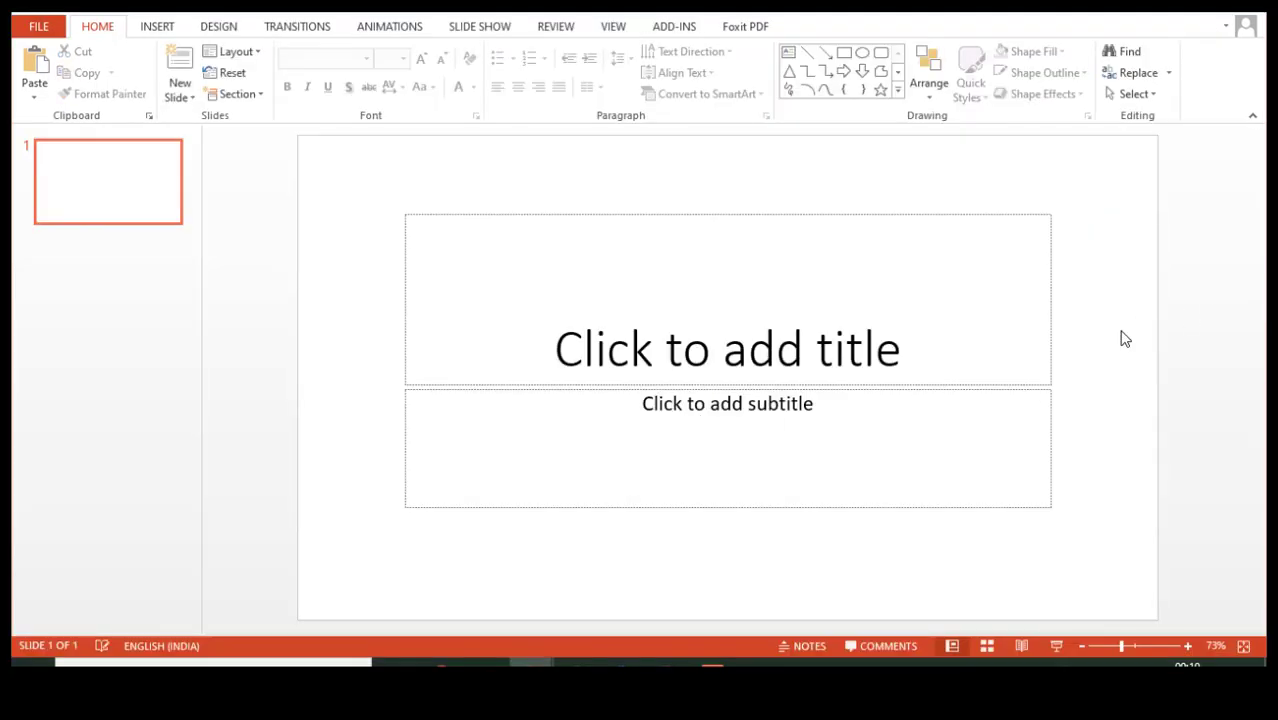
- Search PowerPoint's new-presentation templates for 'certificate'
left_click(40, 28)
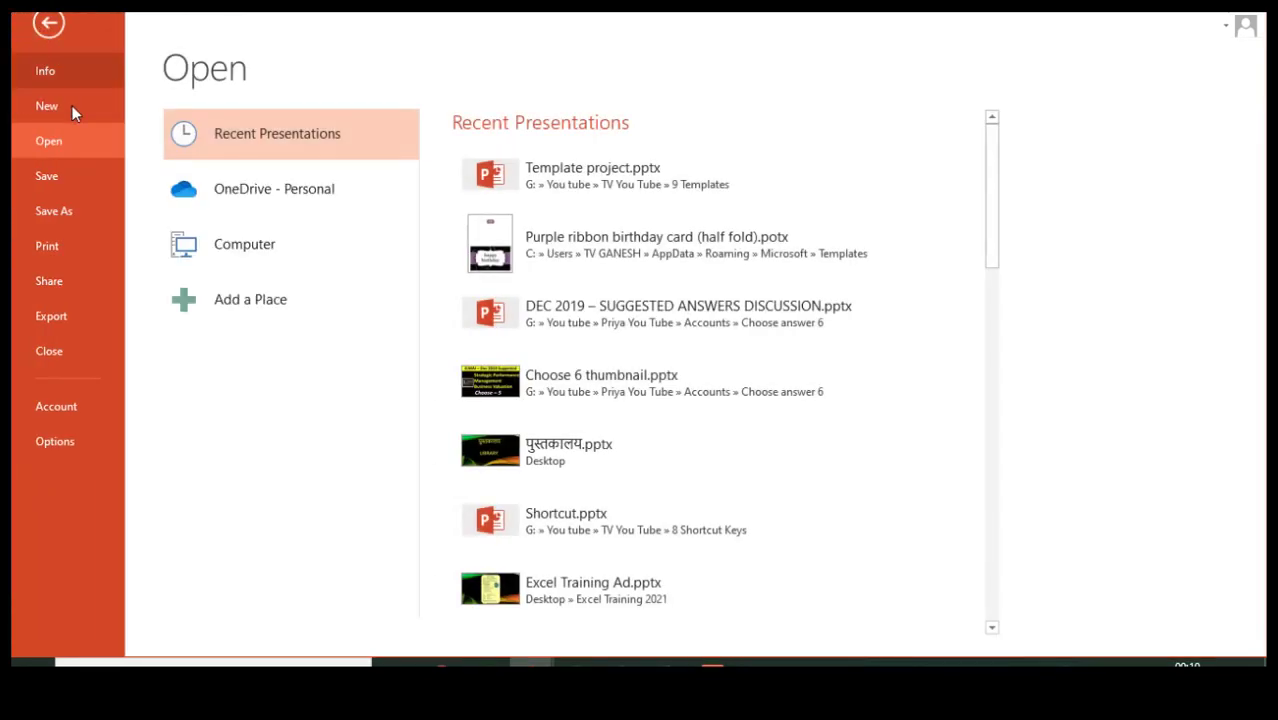
left_click(43, 99)
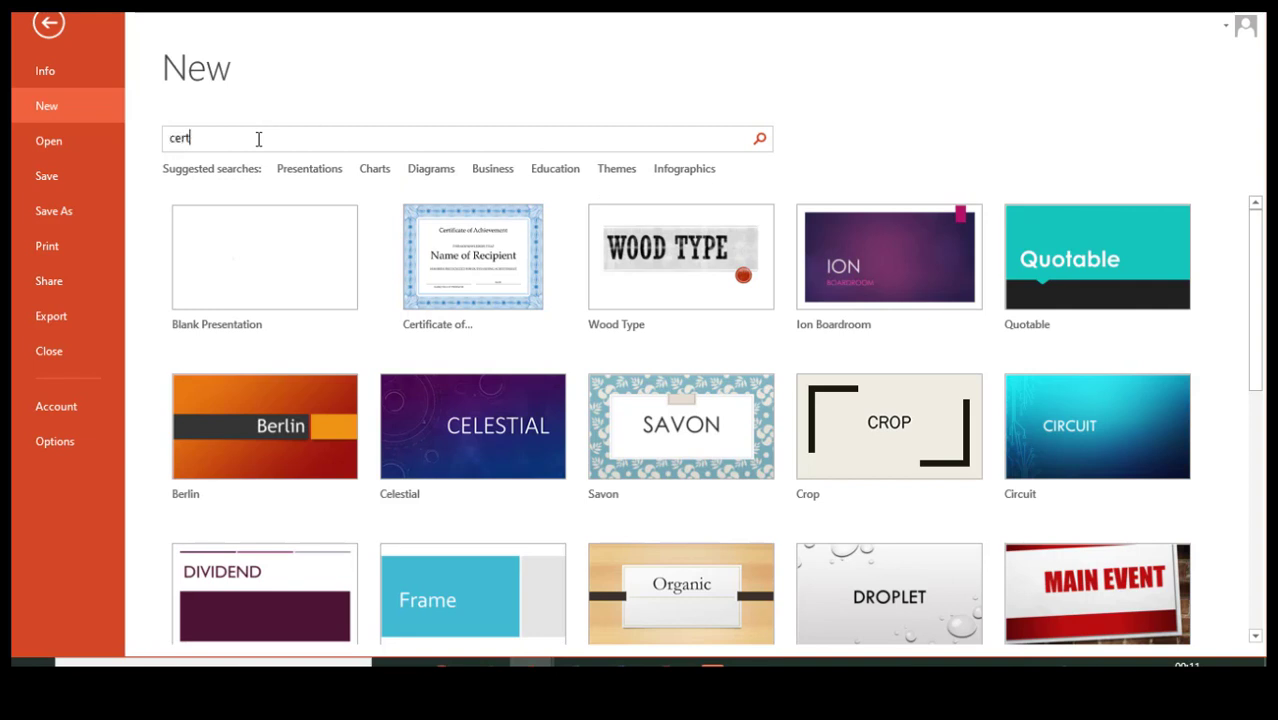
type("ificate")
key("Return")
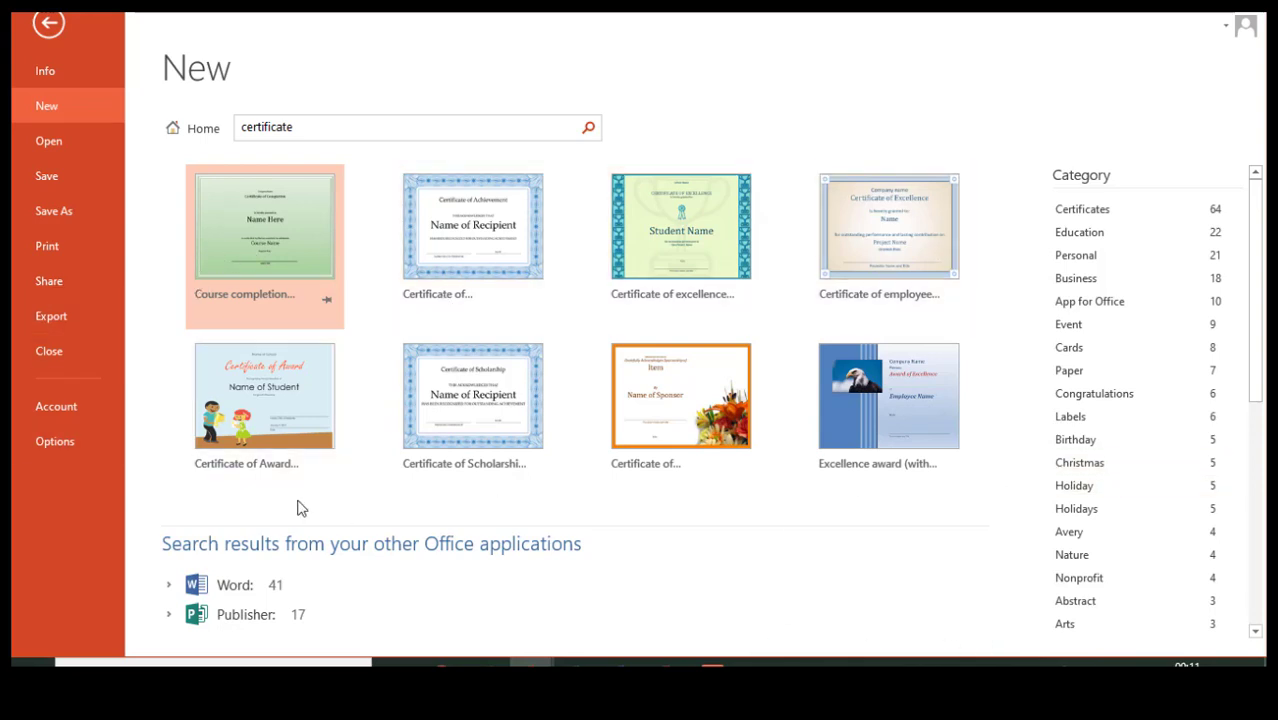
- Create a presentation from the blue Certificate of achievement template and type the recipient's name
left_click(483, 262)
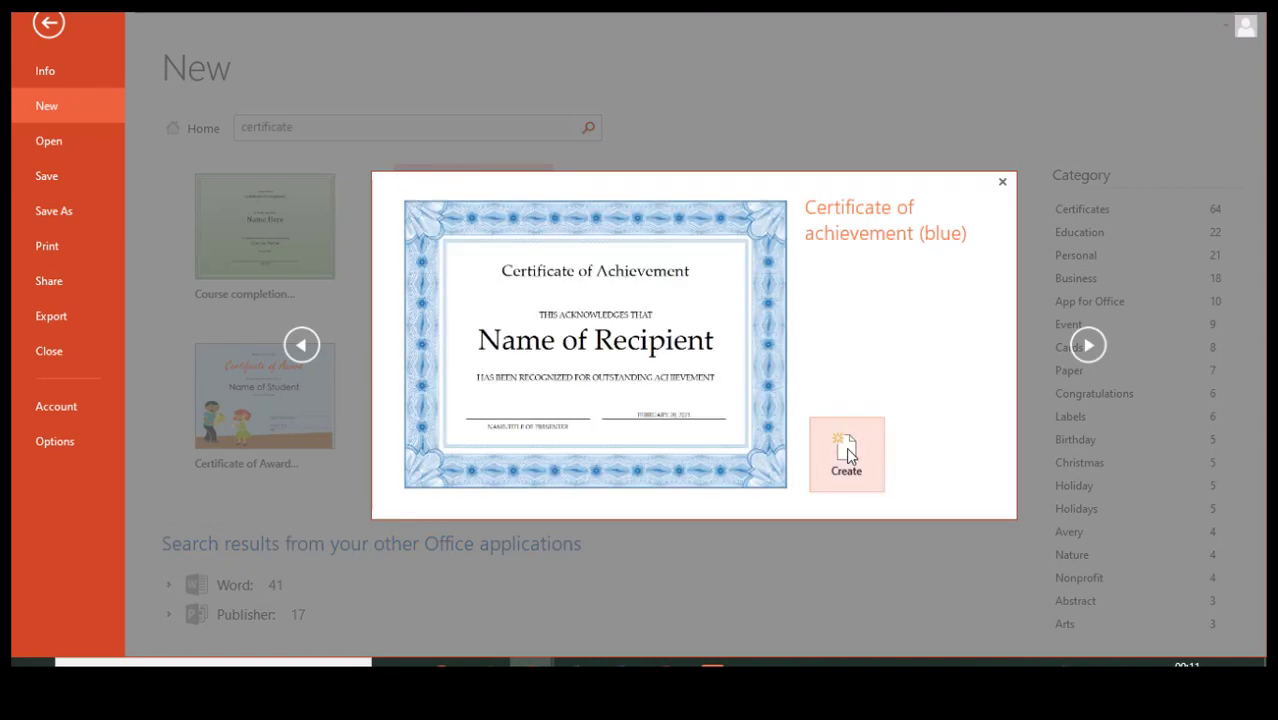
left_click(846, 447)
left_click(568, 370)
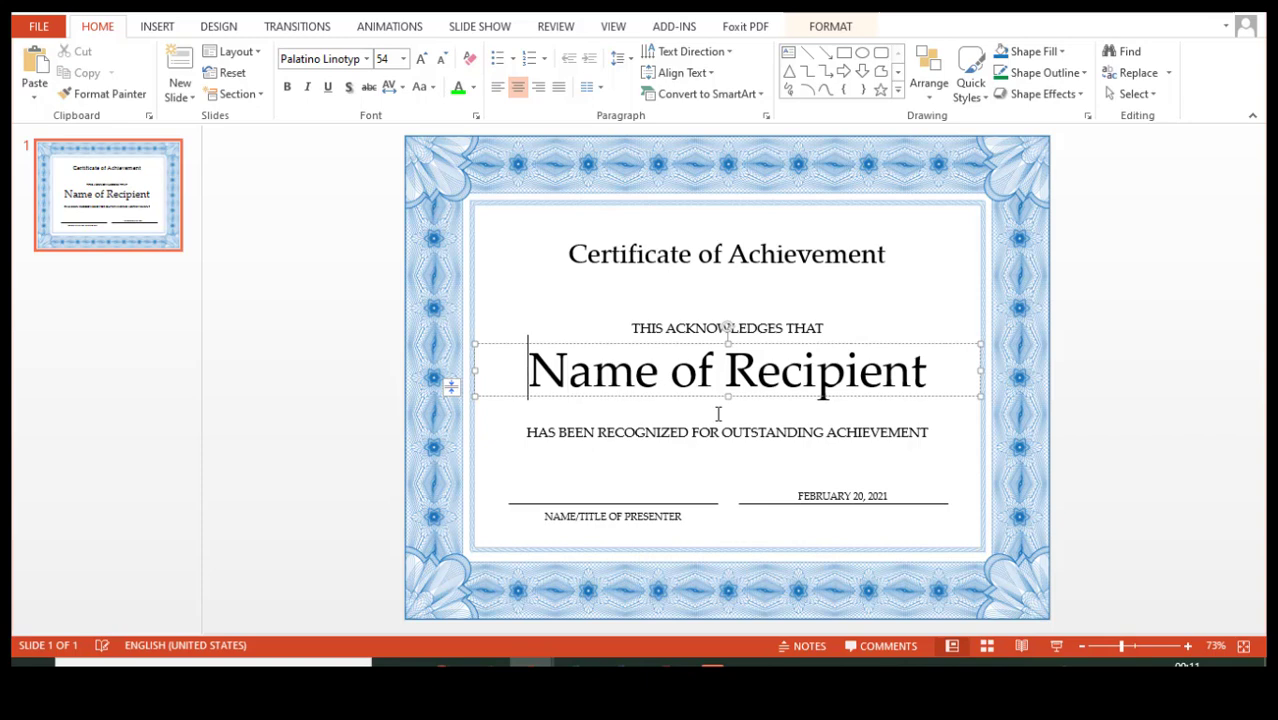
key("shift+Right")
key("shift+Right")
key("shift+Right")
key("shift+Right")
key("shift+Right")
key("shift+Right")
key("shift+Right")
key("shift+Right")
key("shift+Right")
key("shift+Right")
key("shift+Right")
key("shift+Right")
key("shift+Right")
key("shift+Right")
key("shift+Right")
key("shift+Right")
key("shift+Right")
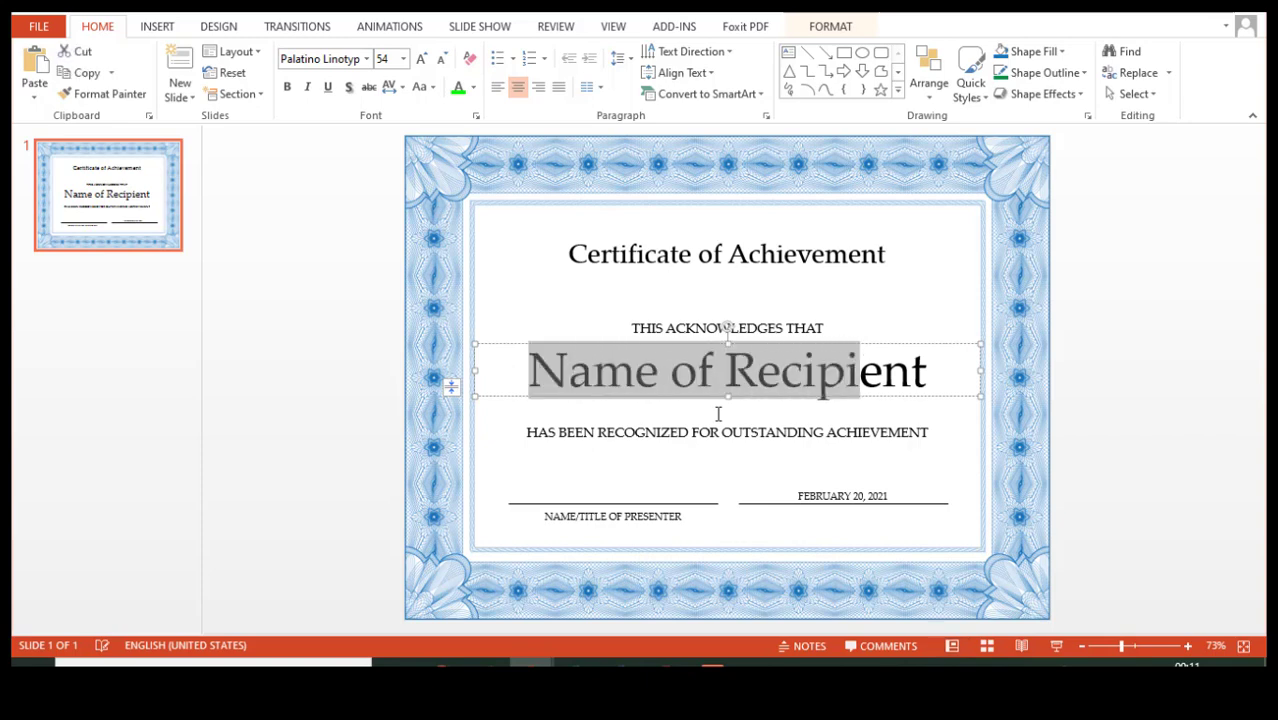
left_click(1077, 432)
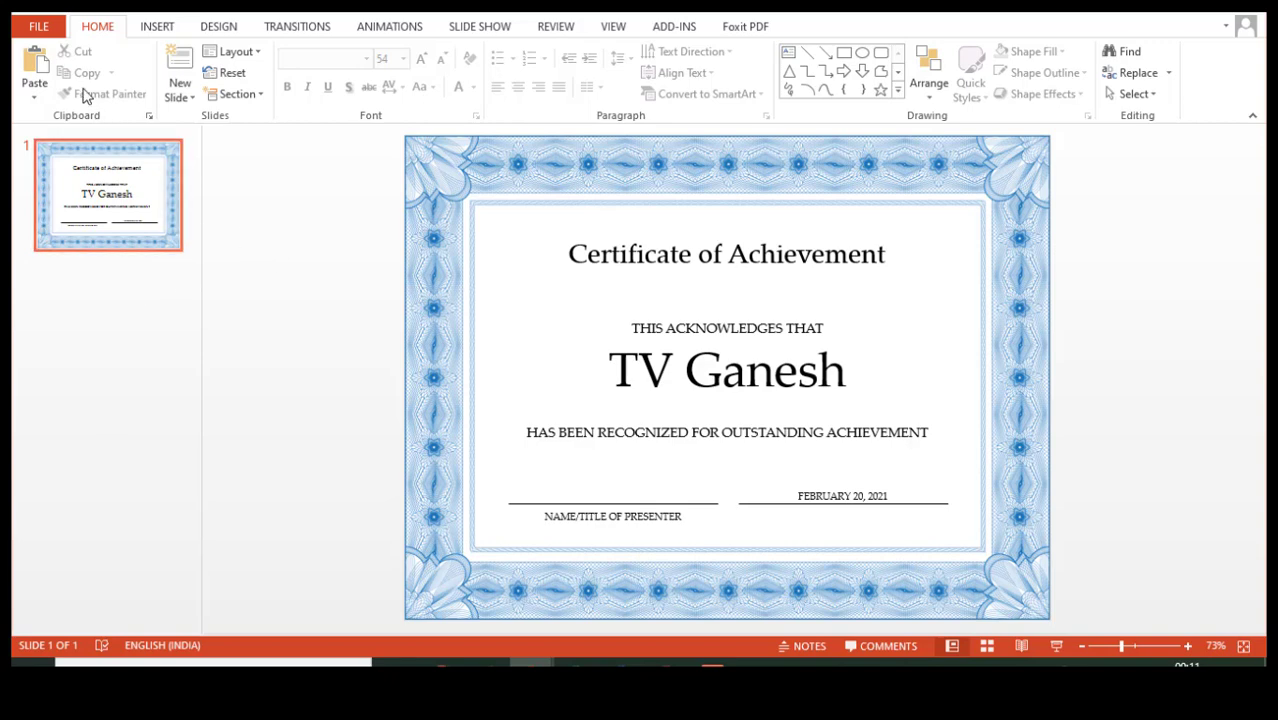
- Create a presentation from the Bright business presentation template via the Presentations search
left_click(40, 27)
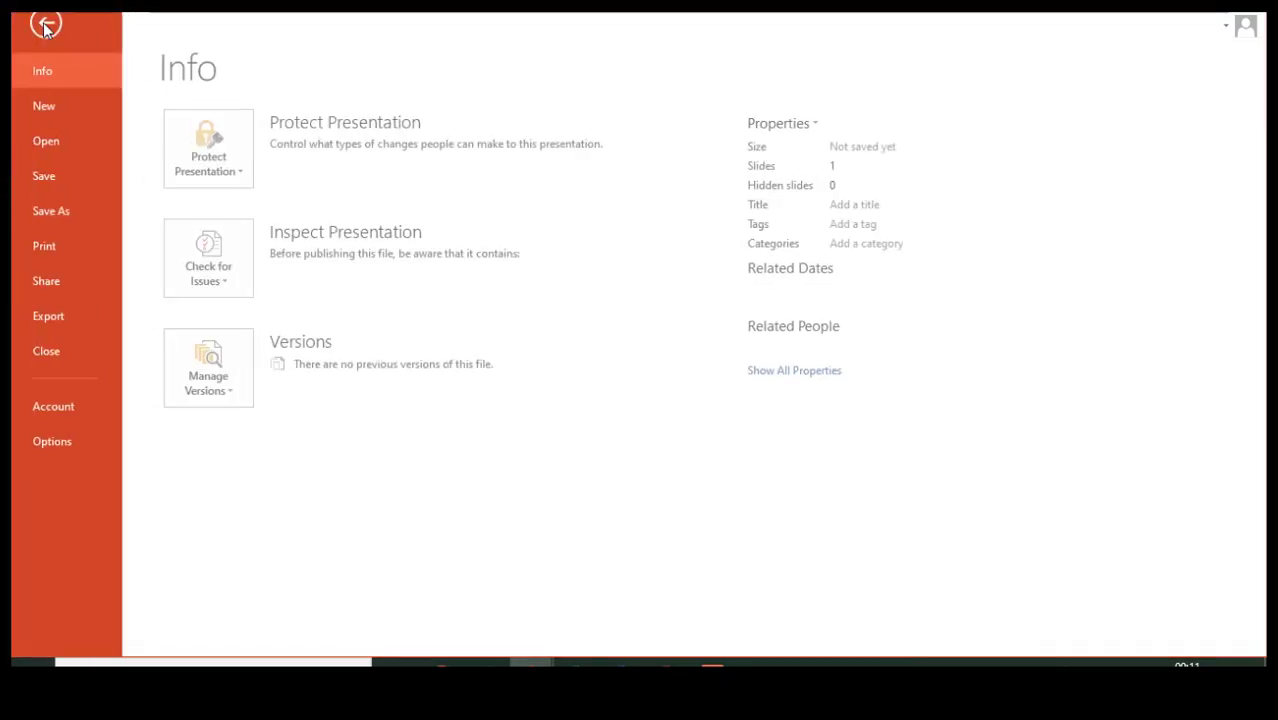
left_click(46, 104)
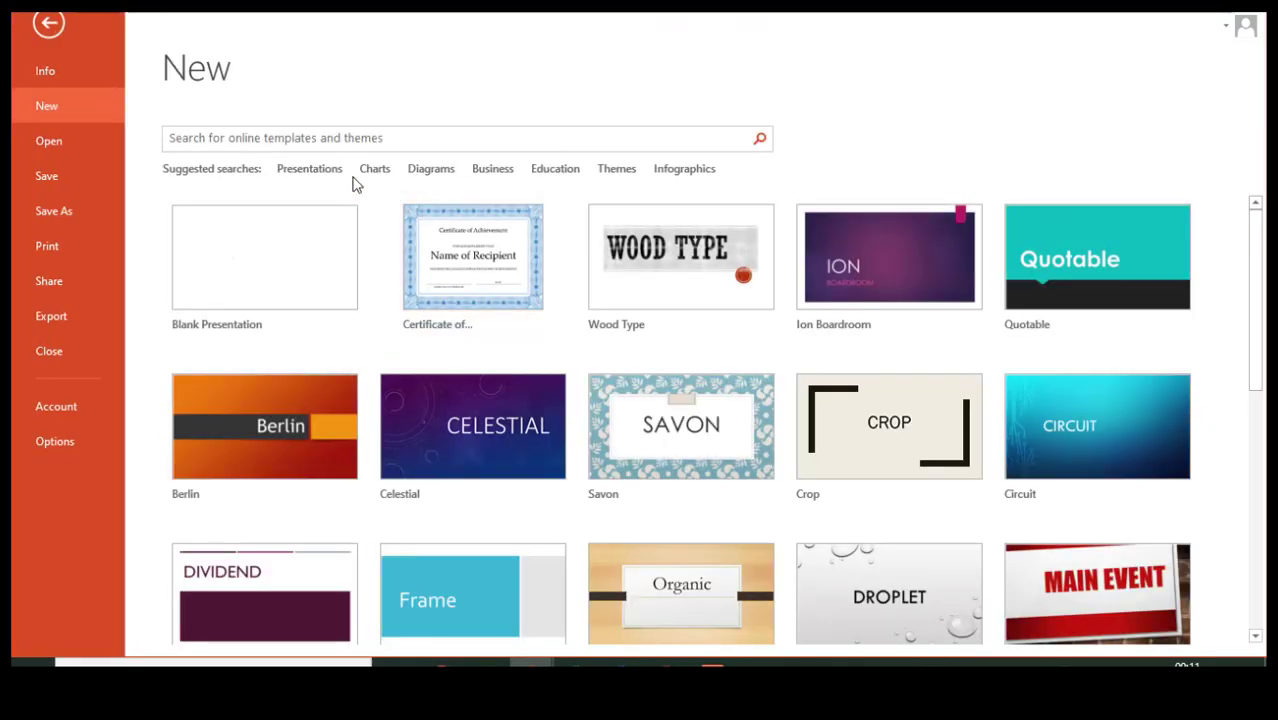
left_click(306, 170)
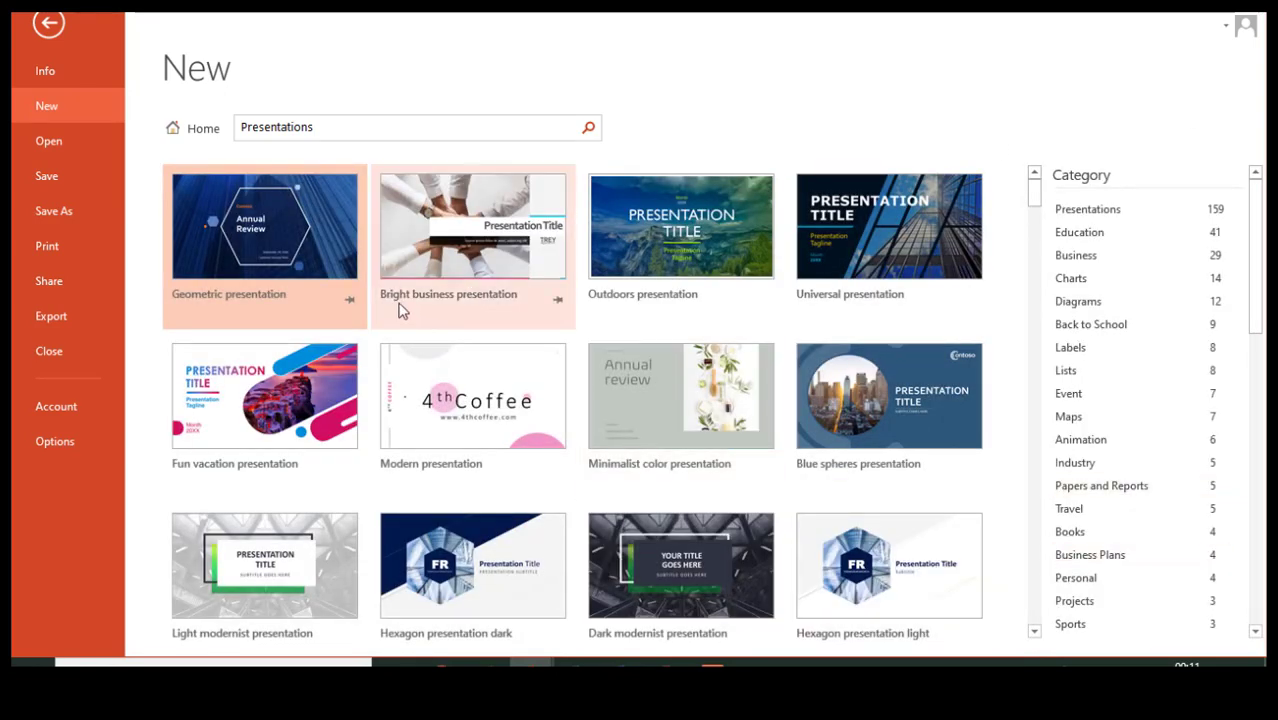
left_click(484, 259)
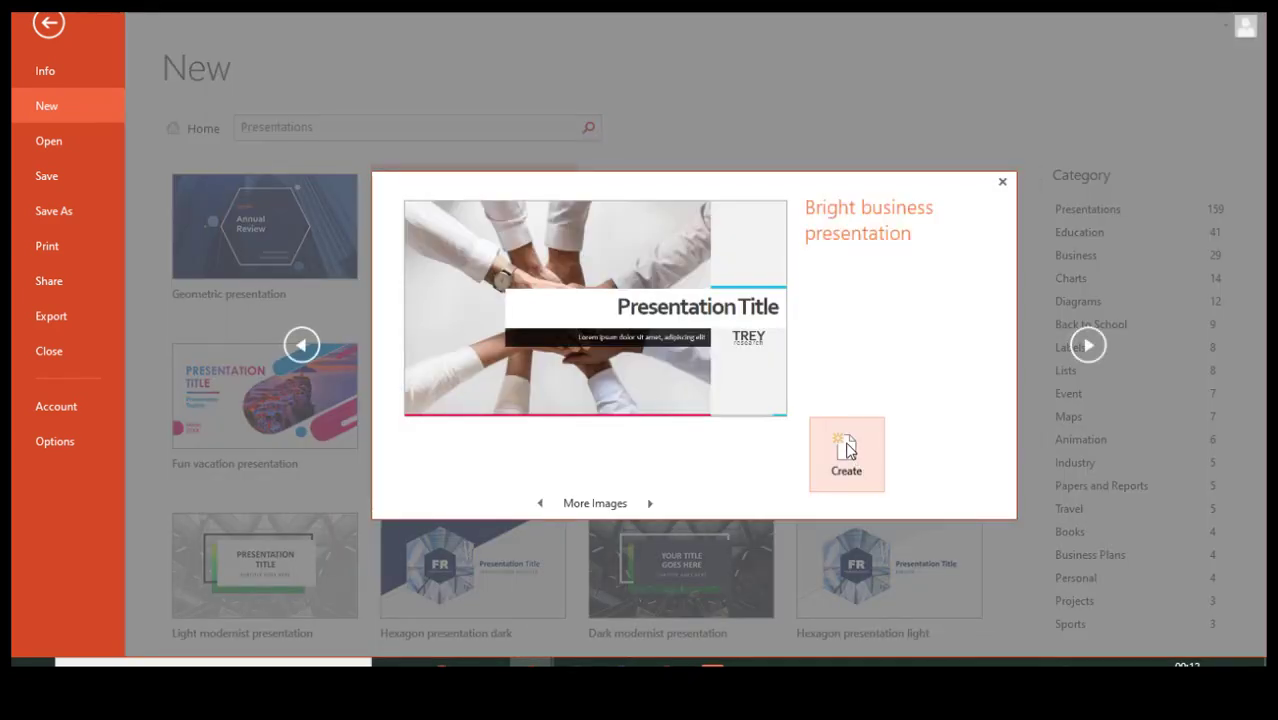
left_click(846, 452)
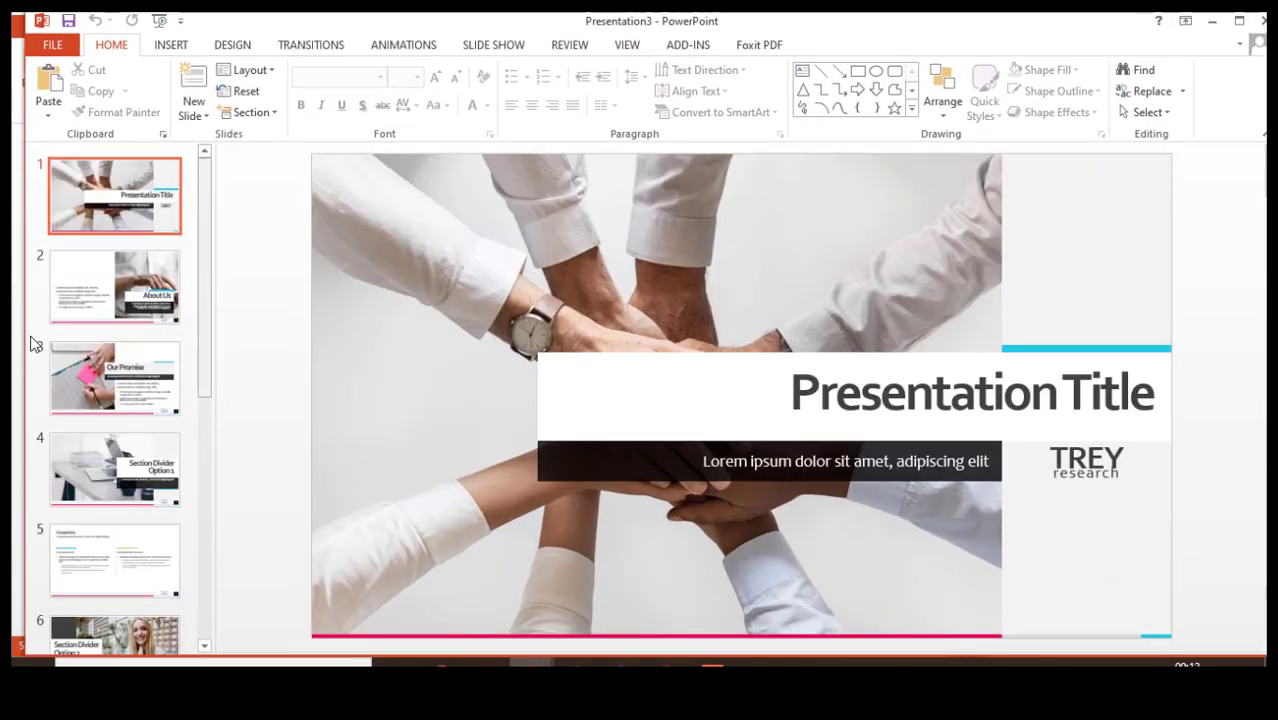
- Step through all 11 slides of the Bright business presentation, then jump back to slide 1
left_click(162, 302)
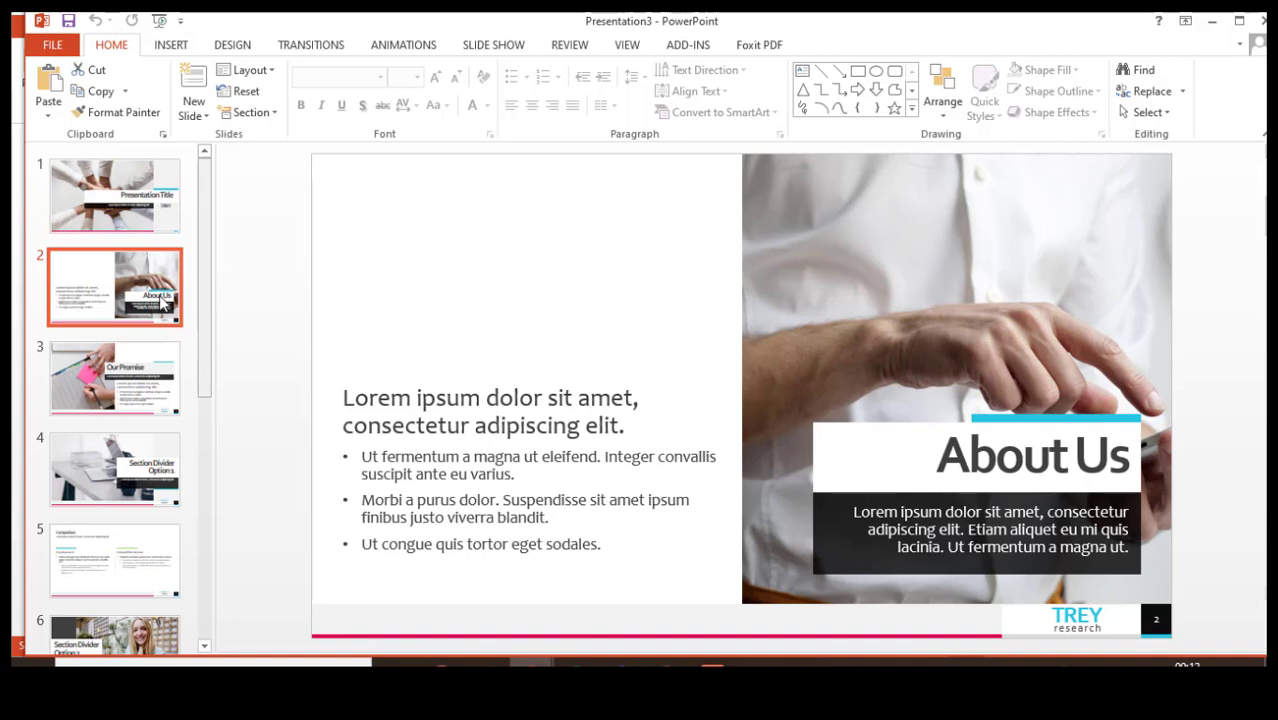
key("Down")
key("Down")
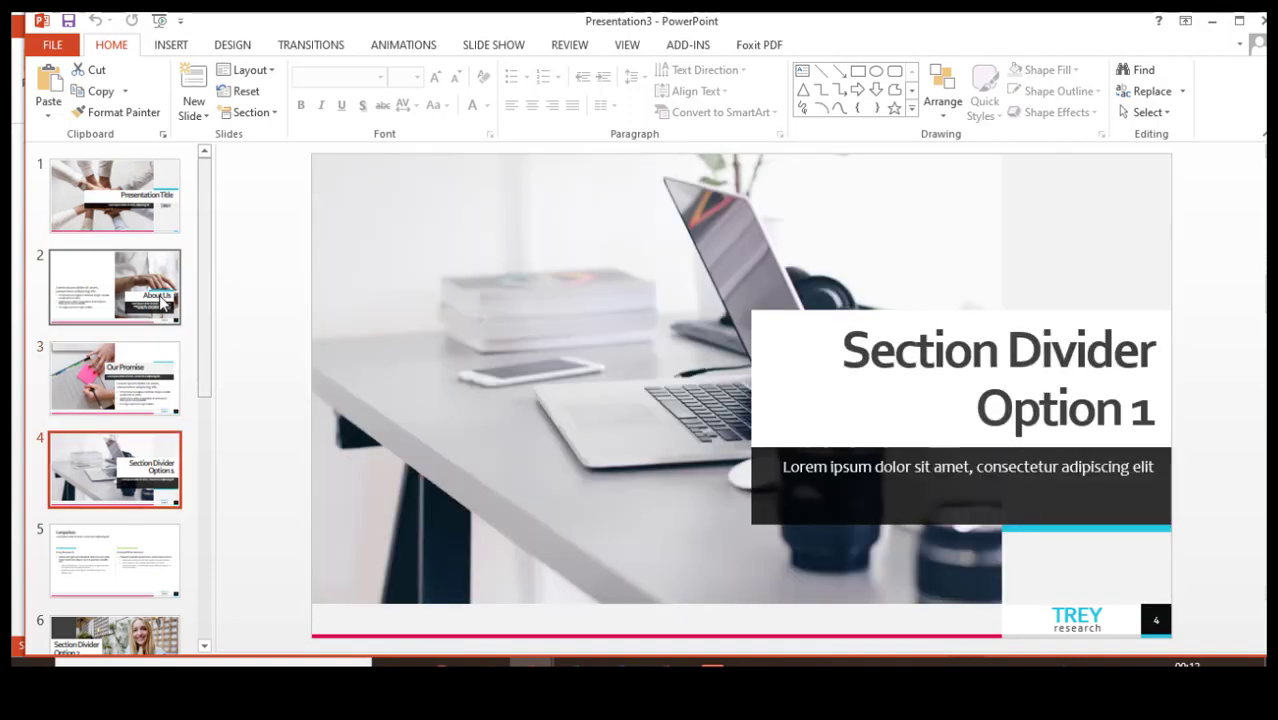
key("Down")
key("Down")
key("Down")
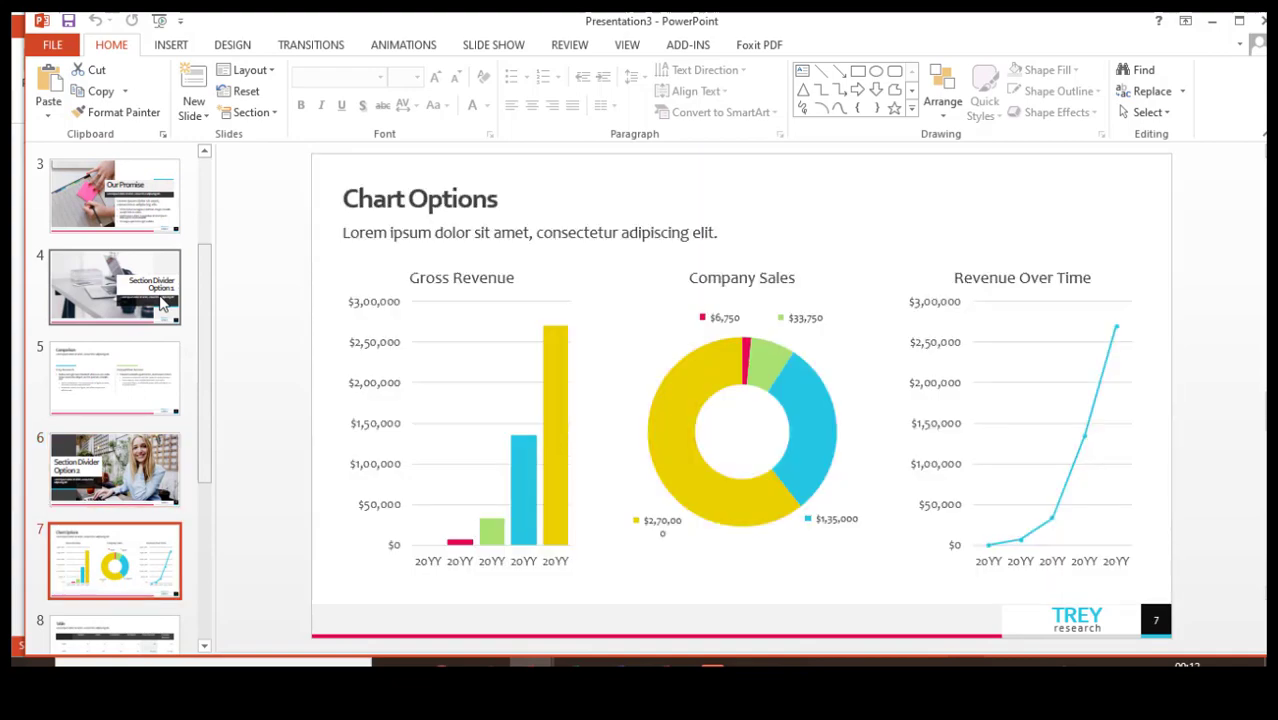
key("Down")
key("Down")
key("Down")
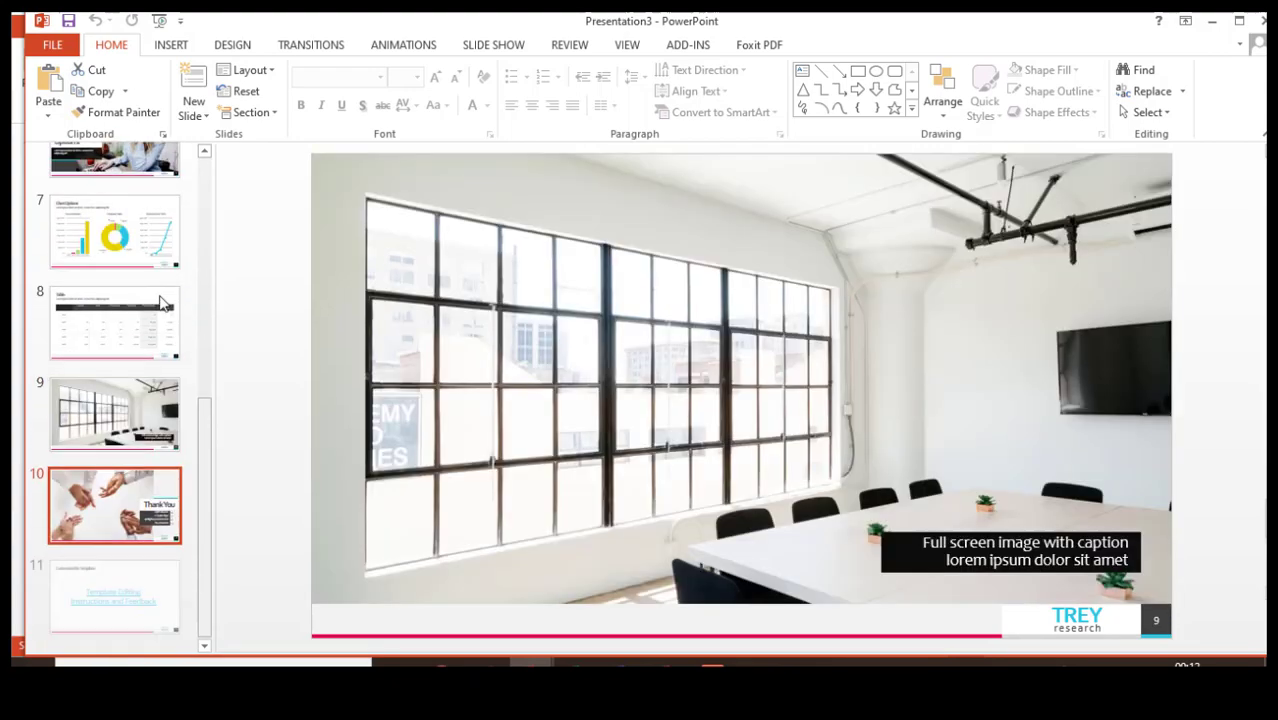
key("Down")
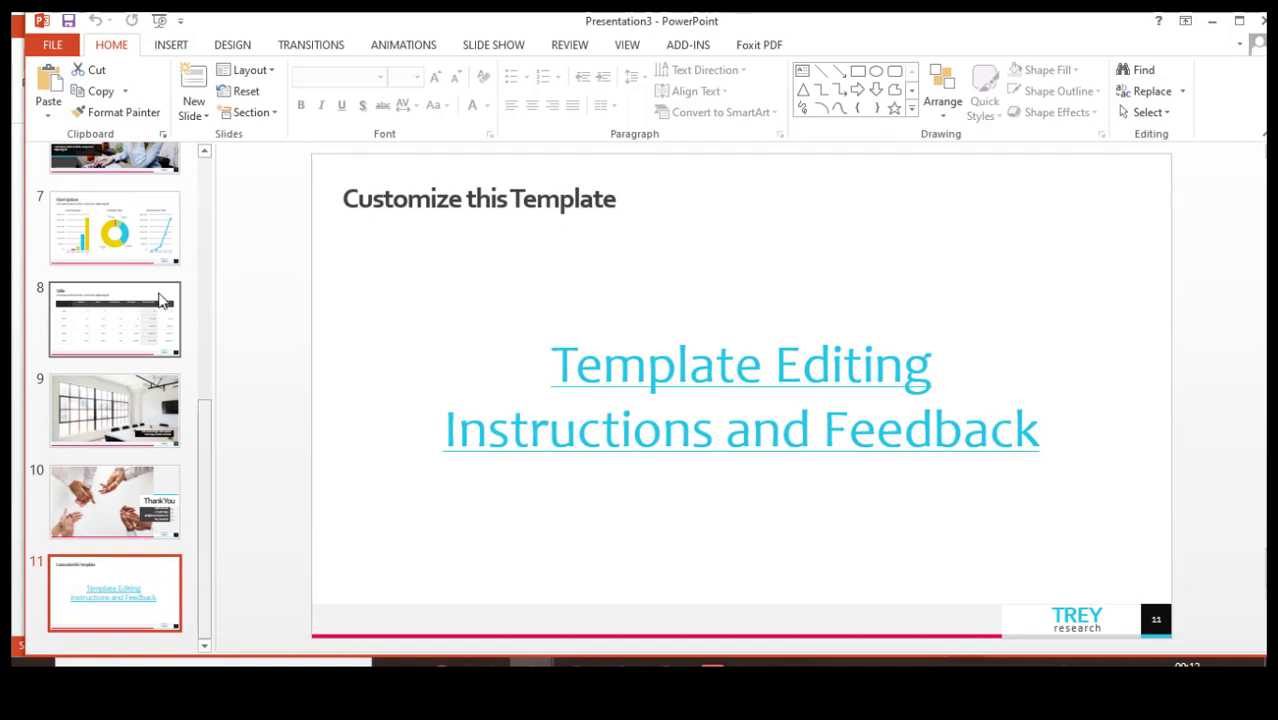
left_click_drag(207, 470, 230, 220)
key("Home")
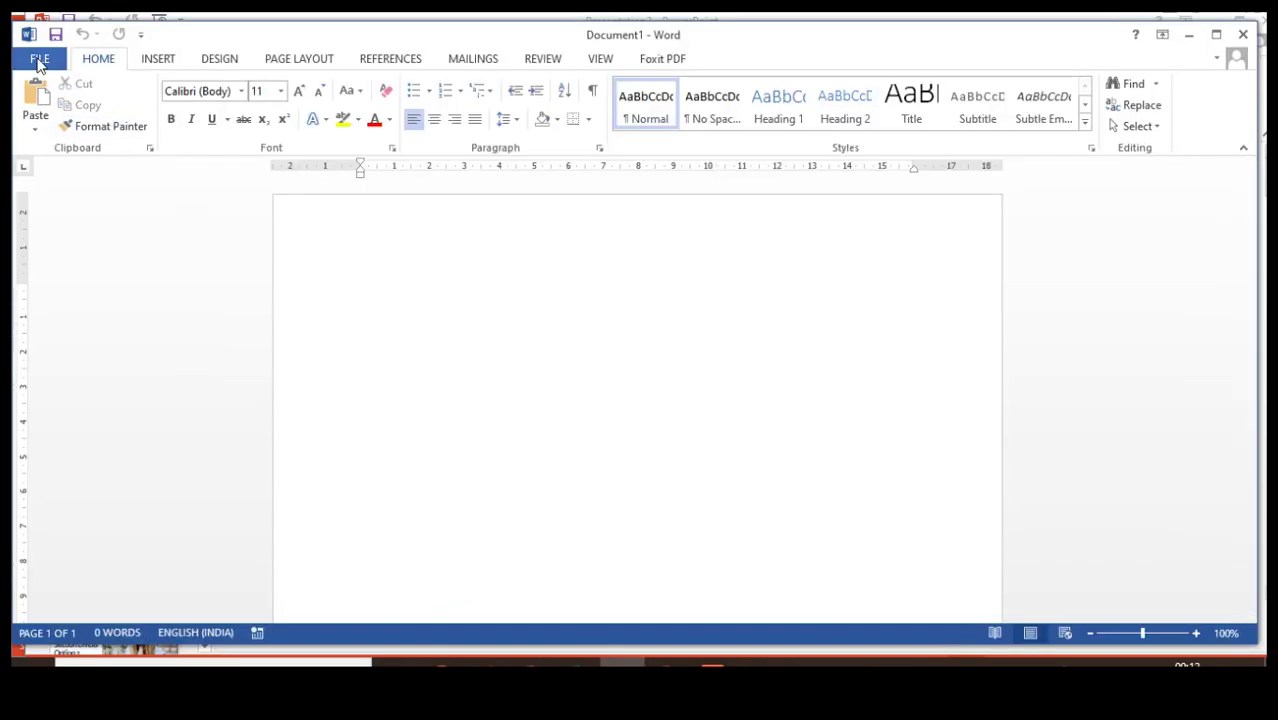
- Show Word's Holidays template results on the New page and scroll through them
left_click(38, 58)
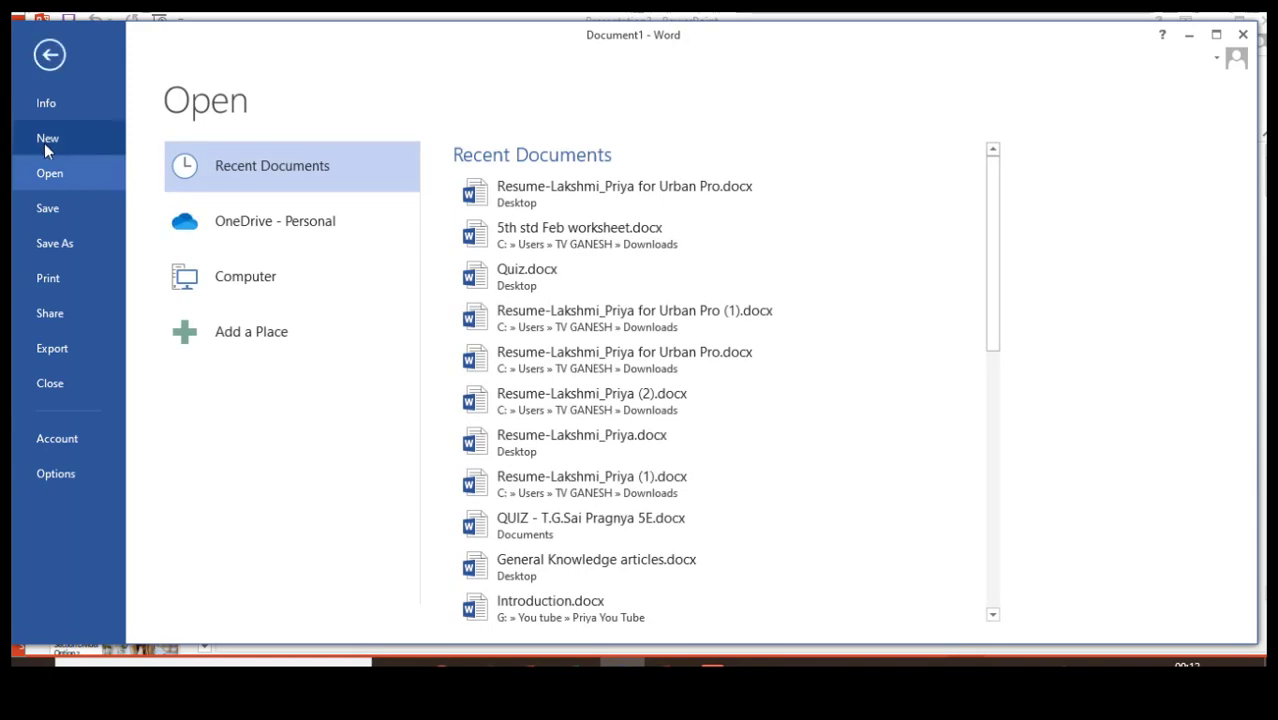
left_click(44, 142)
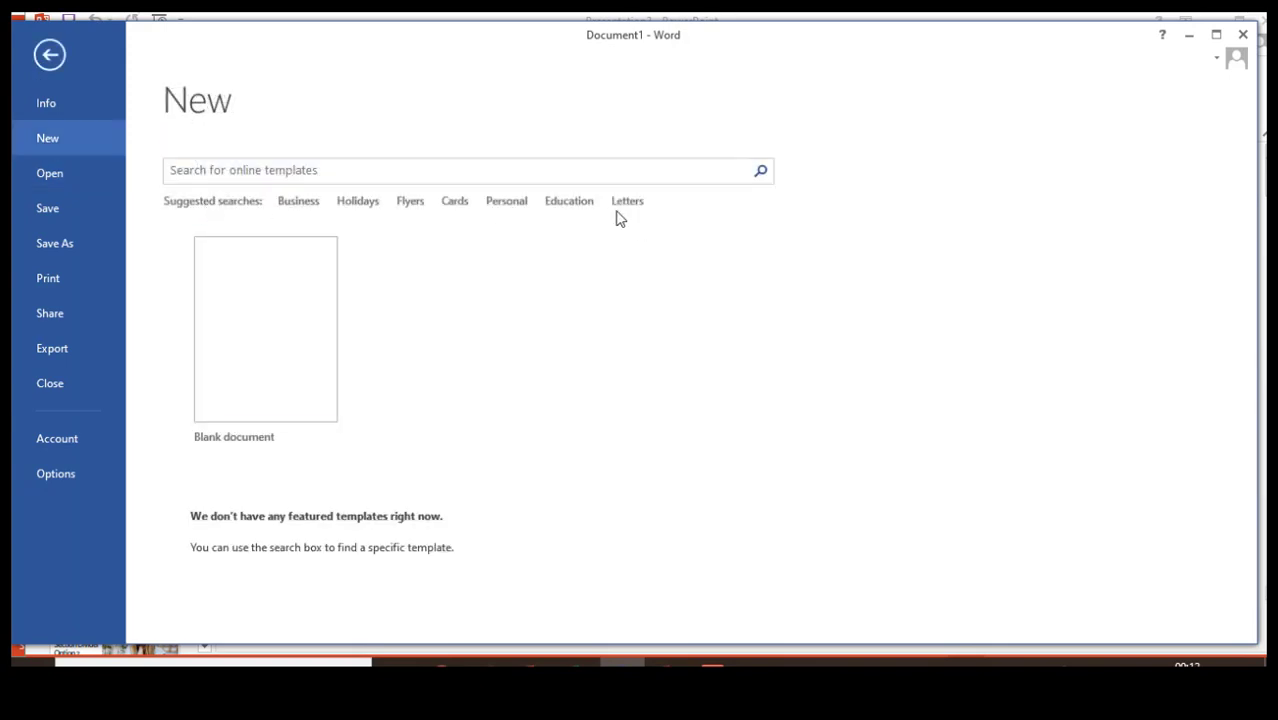
left_click(364, 203)
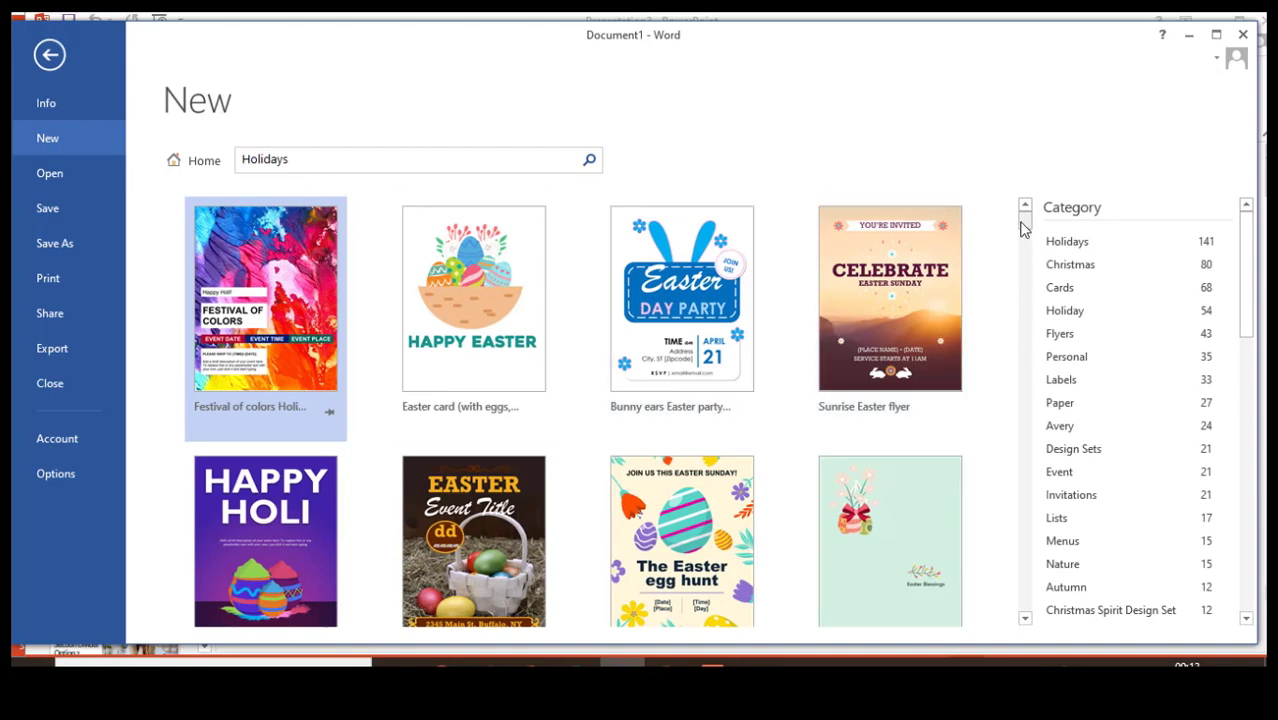
scroll(1025, 250, "down", 3)
left_click_drag(1025, 250, 1030, 643)
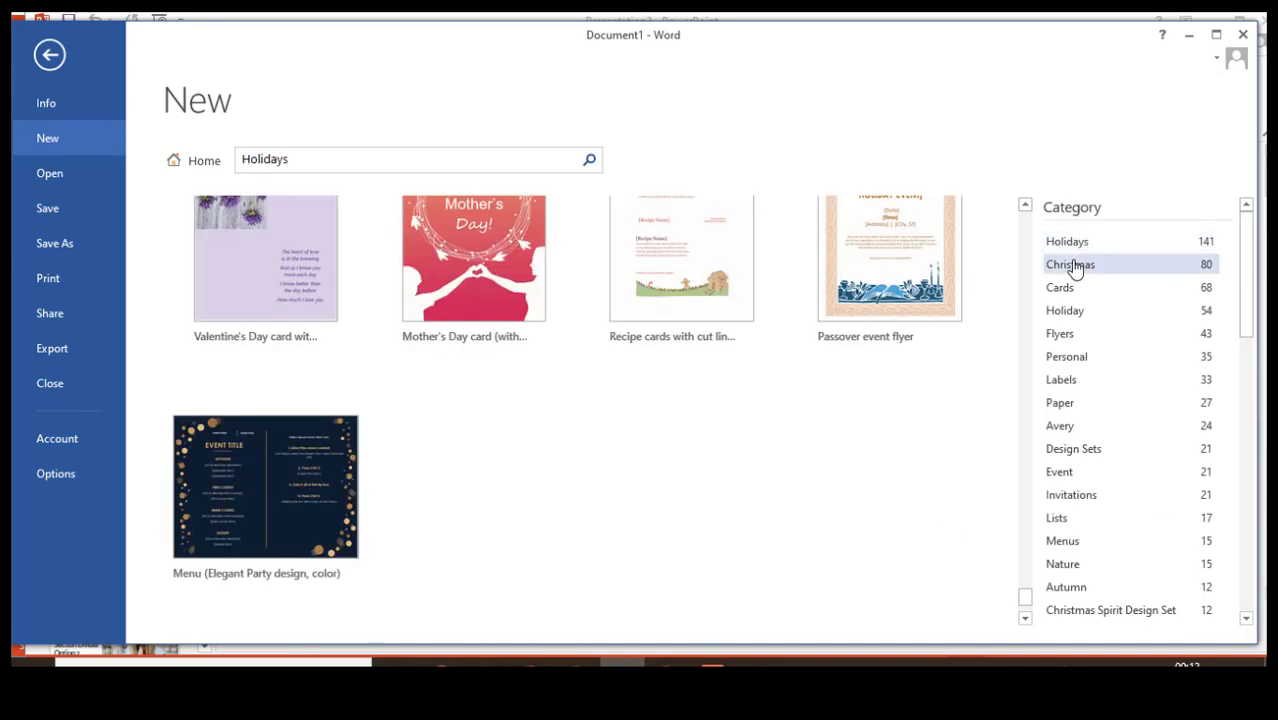
- Filter the holiday templates to Christmas and expand the matching PowerPoint, Excel and Publisher templates
left_click(1073, 266)
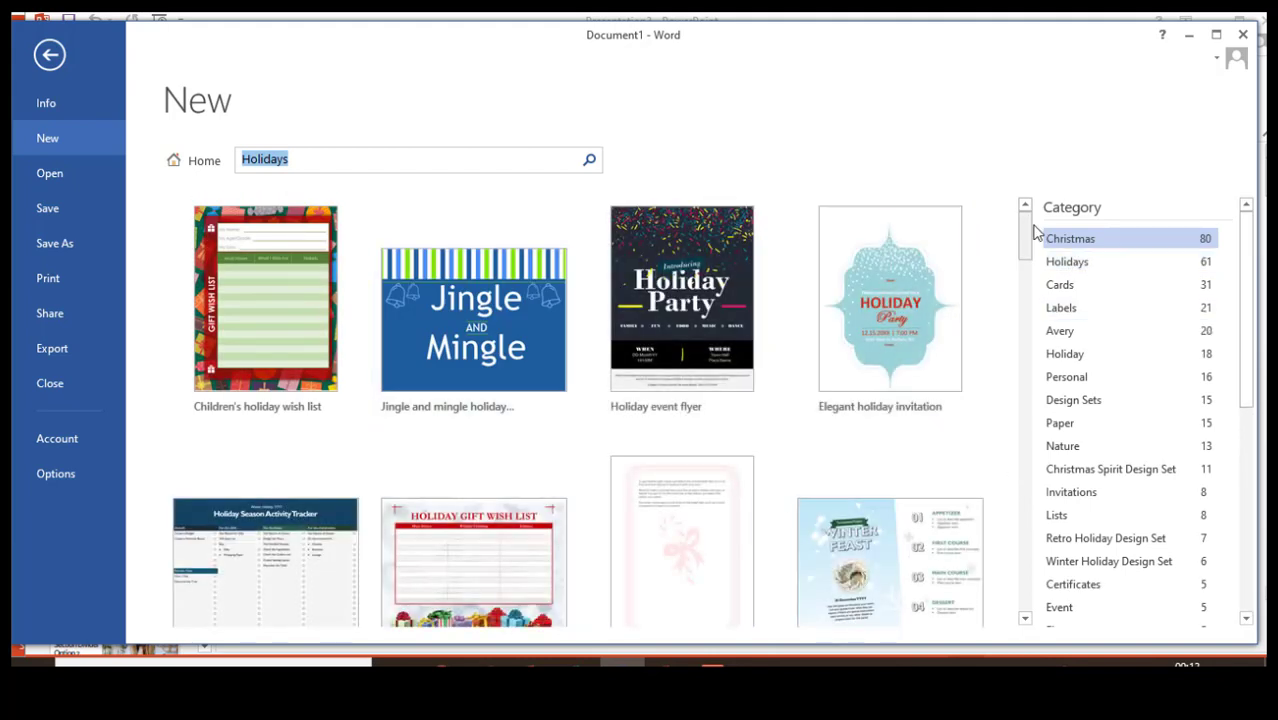
left_click_drag(1027, 240, 1047, 610)
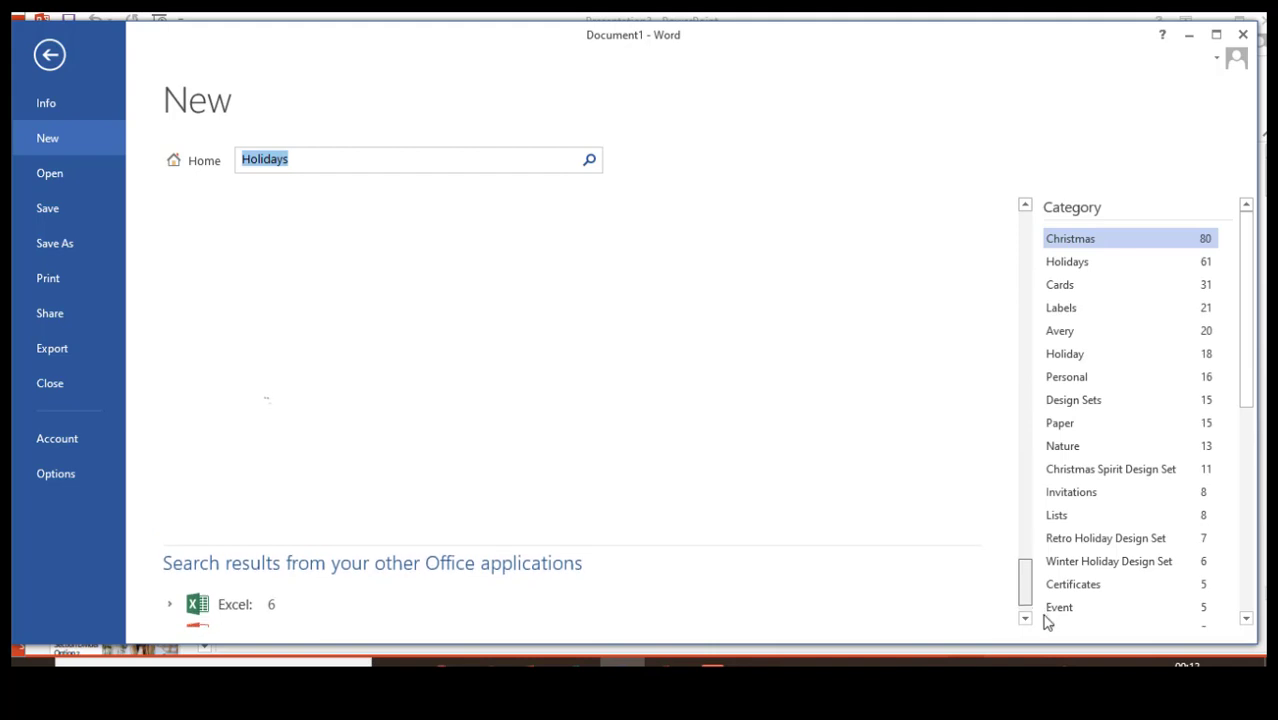
scroll(253, 628, "down", 3)
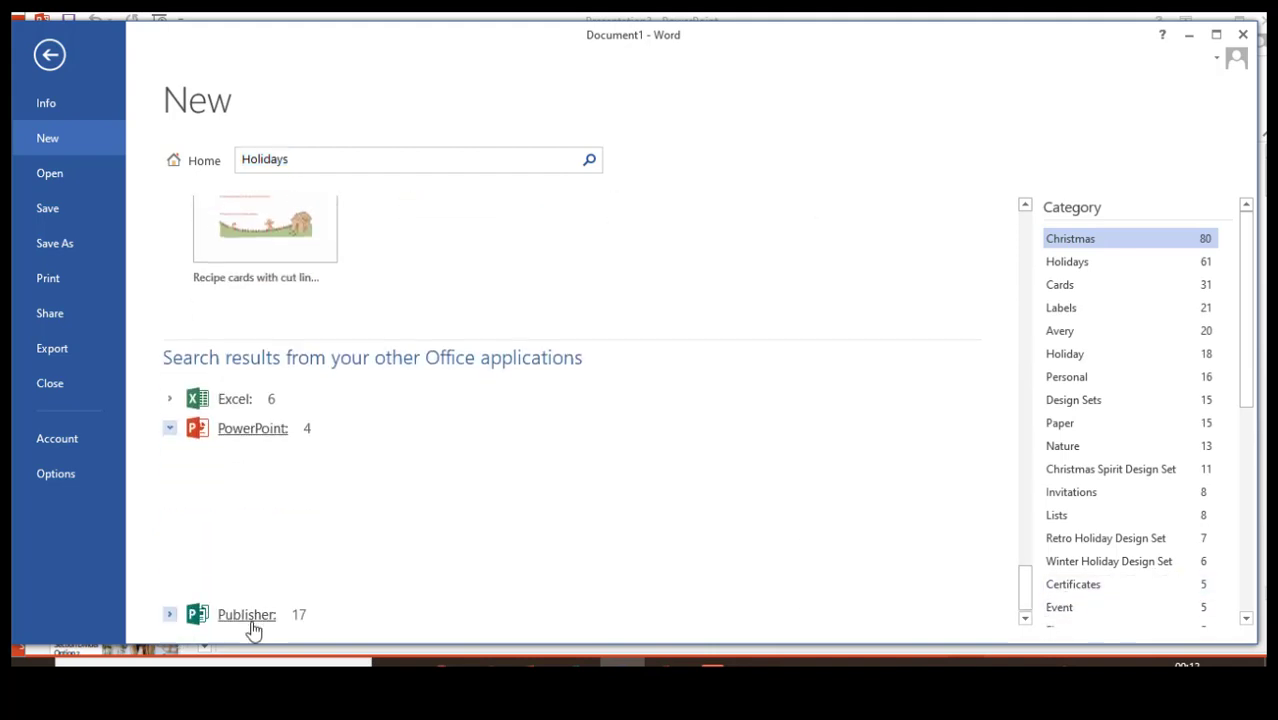
left_click(222, 420)
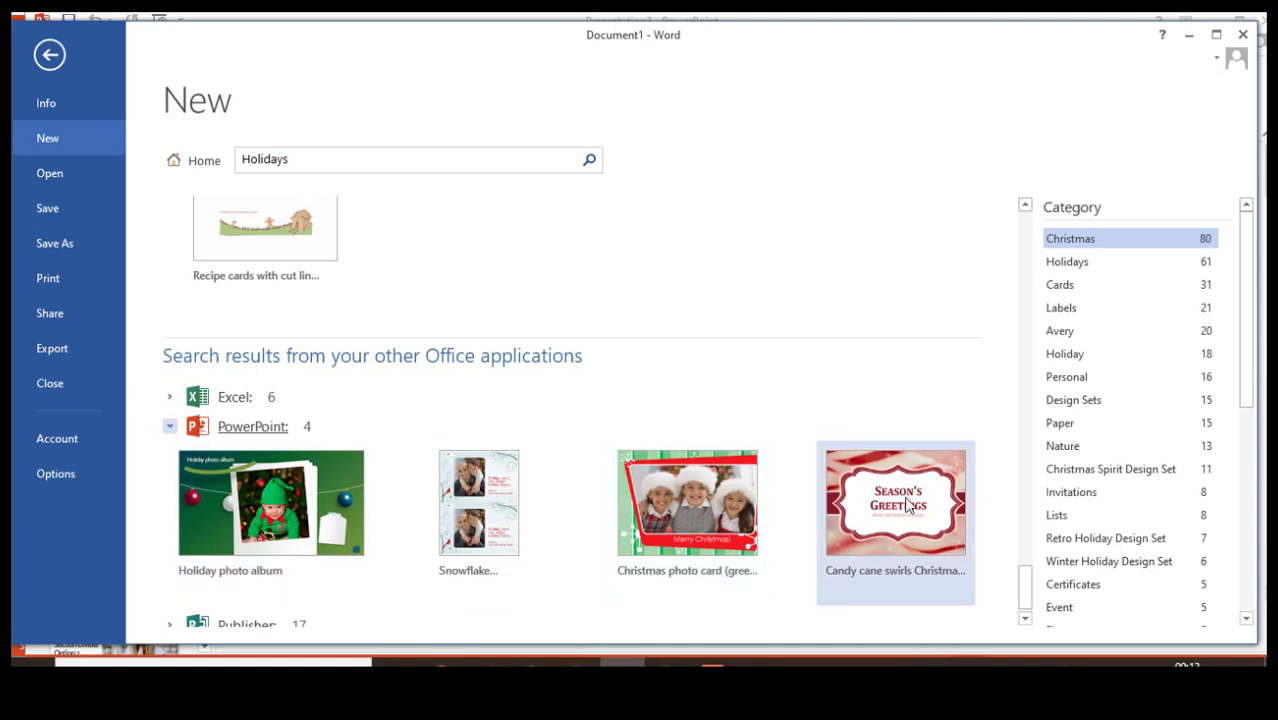
left_click(235, 398)
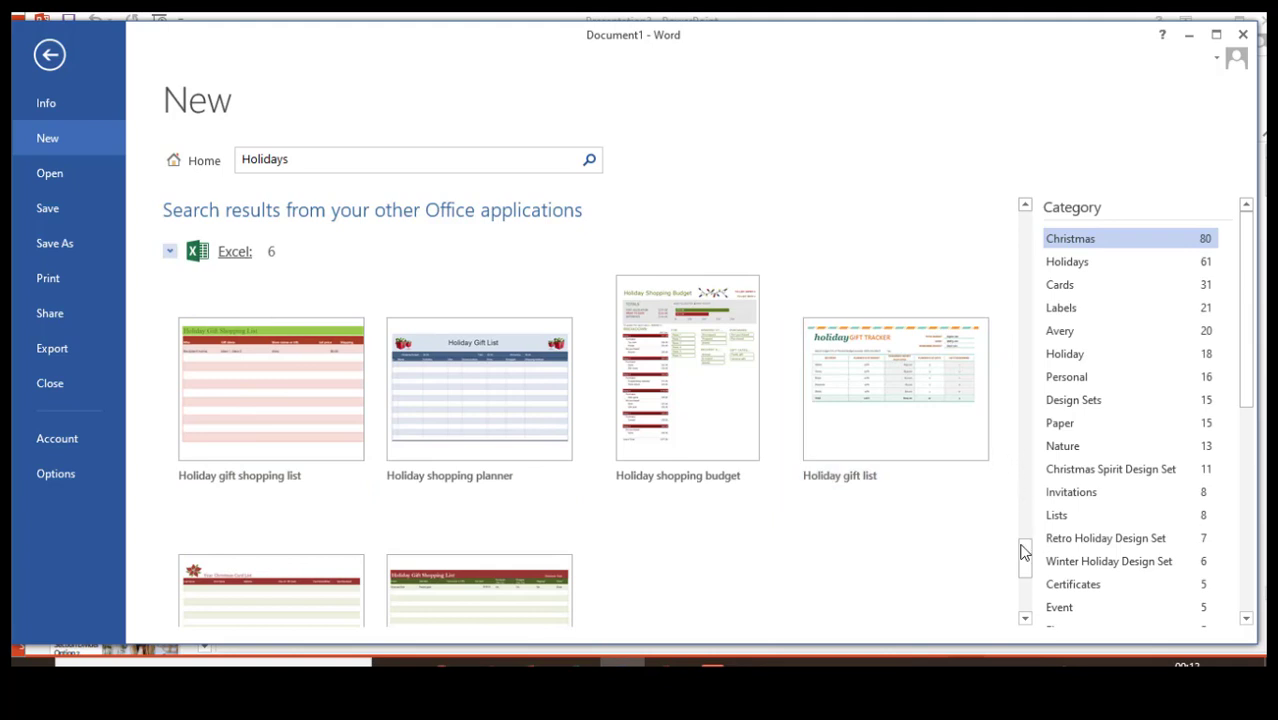
left_click_drag(1023, 558, 1040, 628)
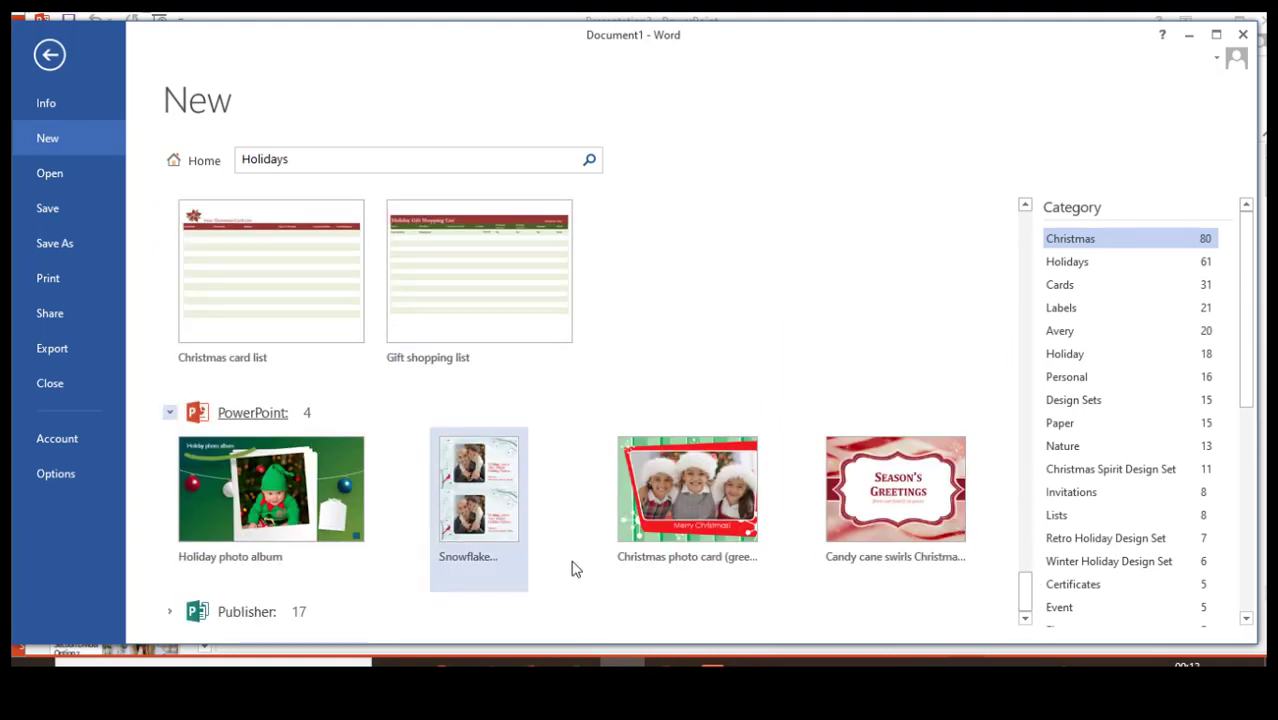
left_click(240, 610)
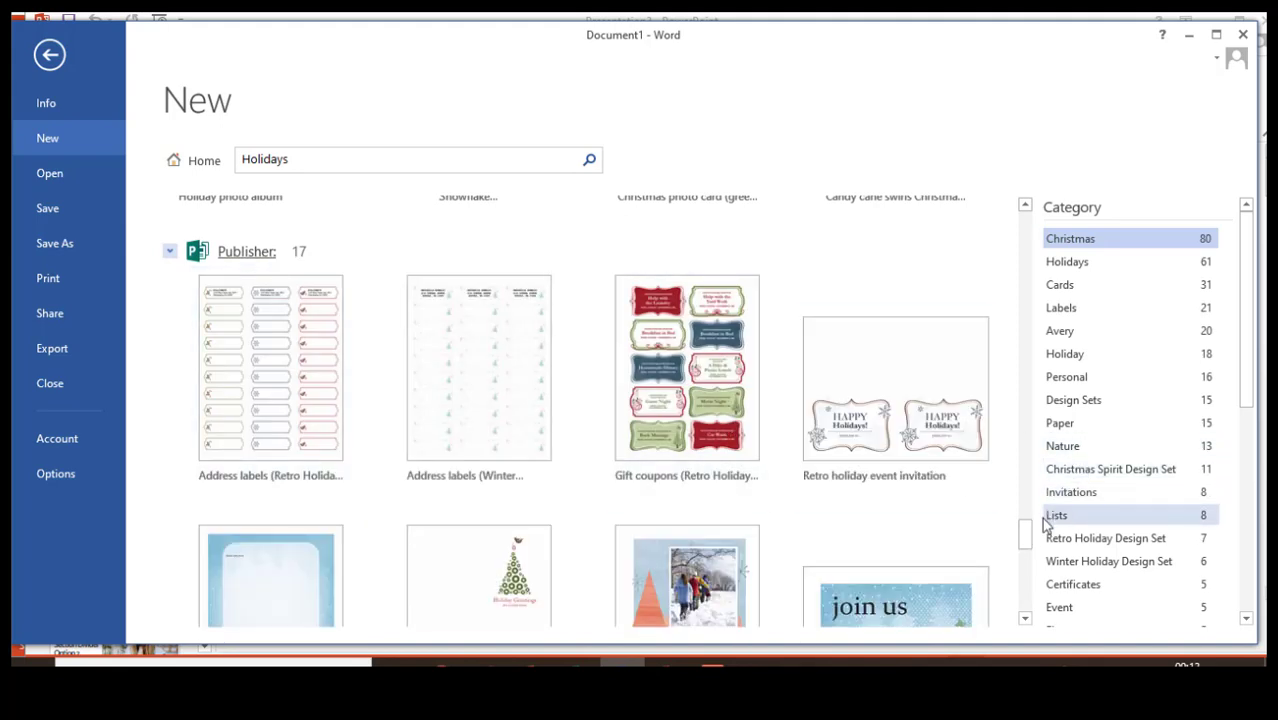
left_click_drag(1026, 538, 1032, 610)
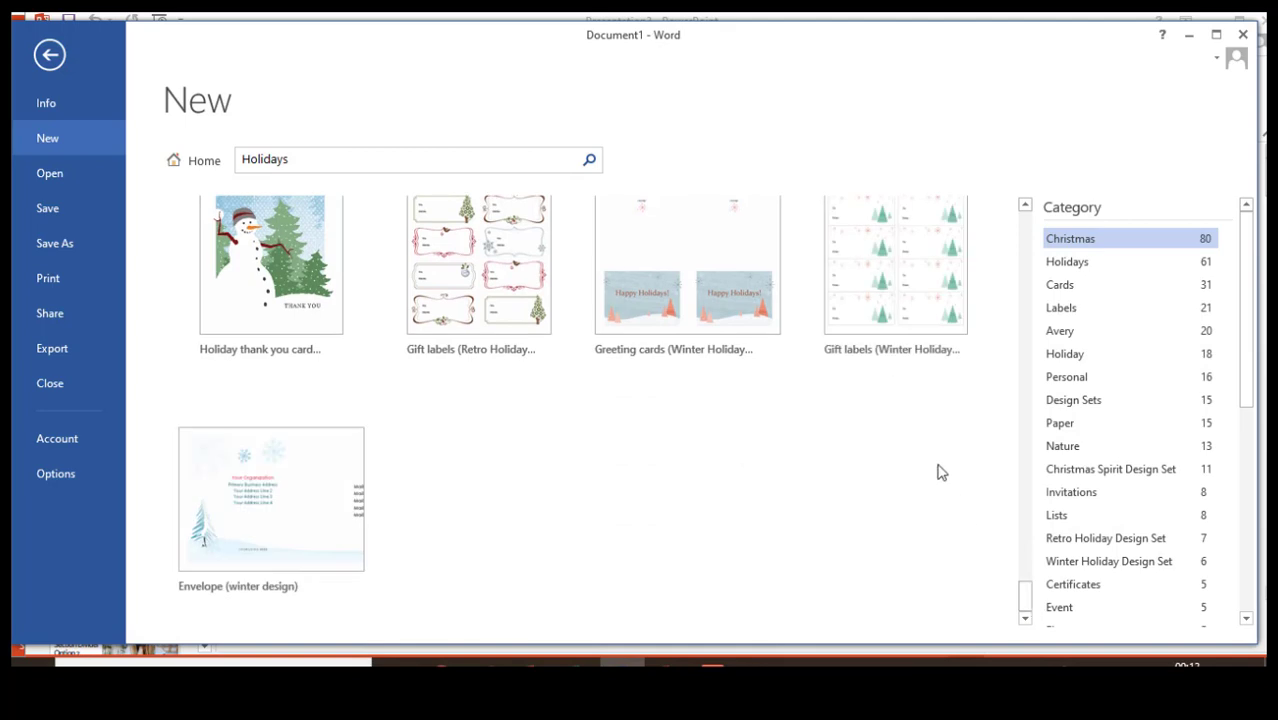